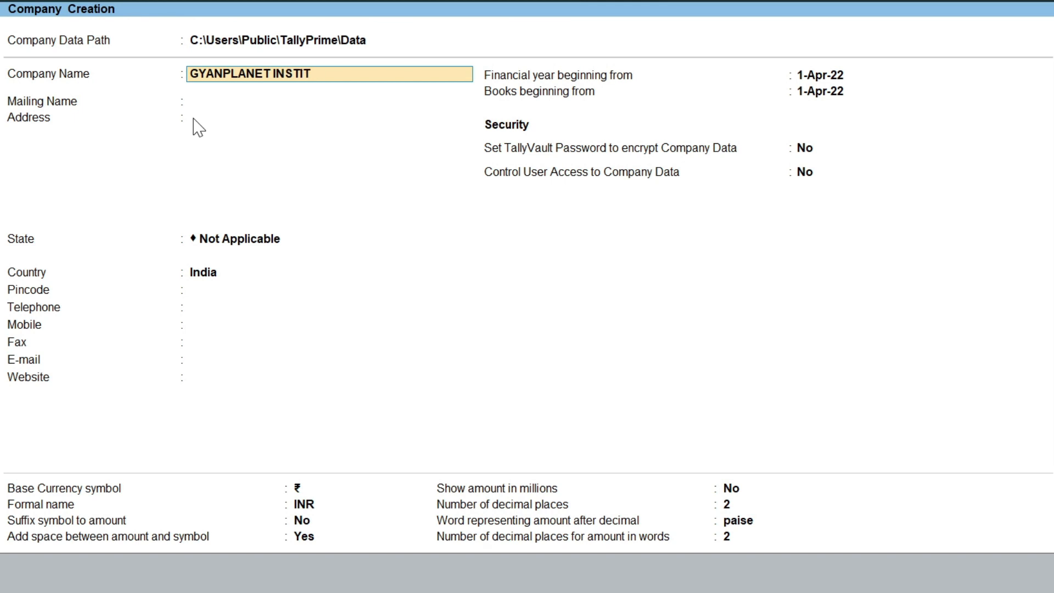
# Complete the company name as GYANPLANET INSTITUTE, keep it as the mailing name and leave the address blank.
pyautogui.write('TE')
pyautogui.press('Return')
pyautogui.press('Return')
pyautogui.press('Return')
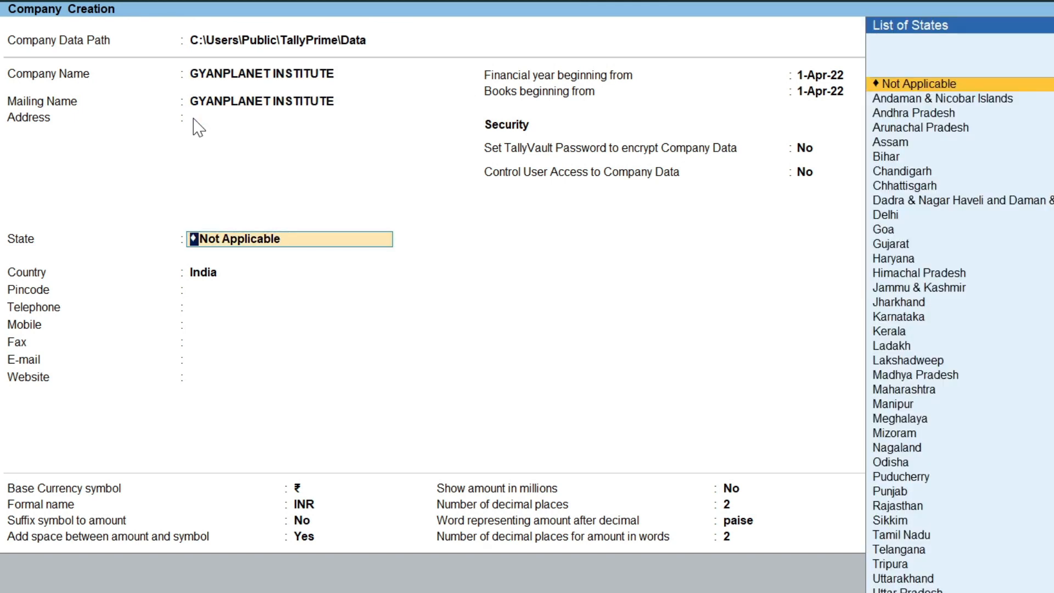
# Set the company's state to Haryana, keeping India as the country and leaving the contact details blank.
pyautogui.write('HAR')
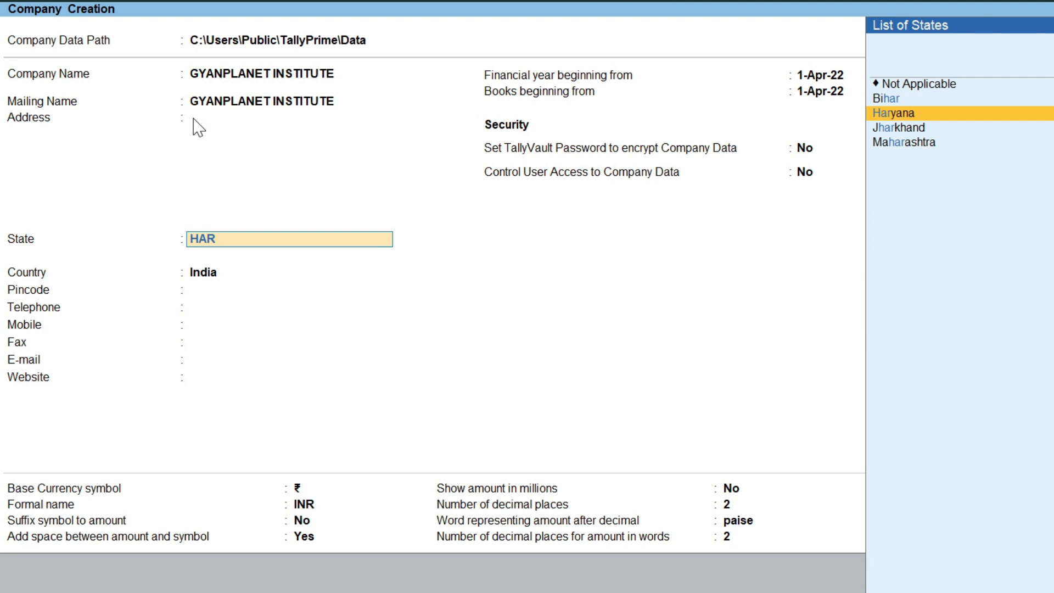
pyautogui.press('Return')
pyautogui.press('Return')
pyautogui.press('Return')
pyautogui.press('Return')
pyautogui.press('Return')
pyautogui.press('Return')
pyautogui.press('Return')
pyautogui.press('Return')
pyautogui.press('Return')
pyautogui.press('Return')
pyautogui.press('Return')
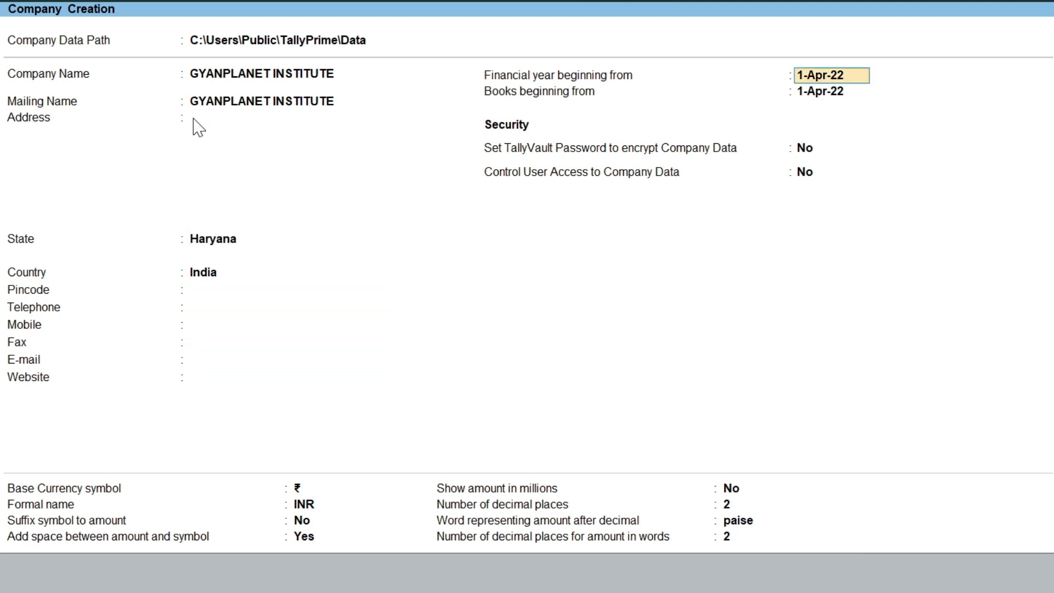
# Create the company with books beginning 1-Apr-22 and default security and currency settings, and accept its default features.
pyautogui.press('Return')
pyautogui.press('Return')
pyautogui.press('Return')
pyautogui.press('Return')
pyautogui.press('Return')
pyautogui.press('Return')
pyautogui.press('Return')
pyautogui.press('Return')
pyautogui.press('Return')
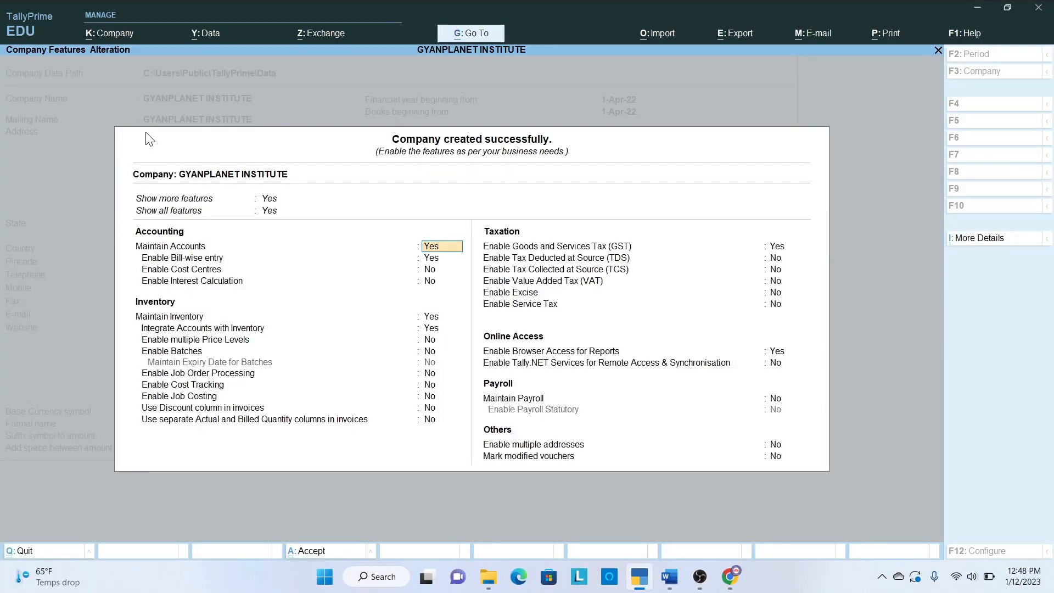
pyautogui.hotkey('ctrl', 'a')
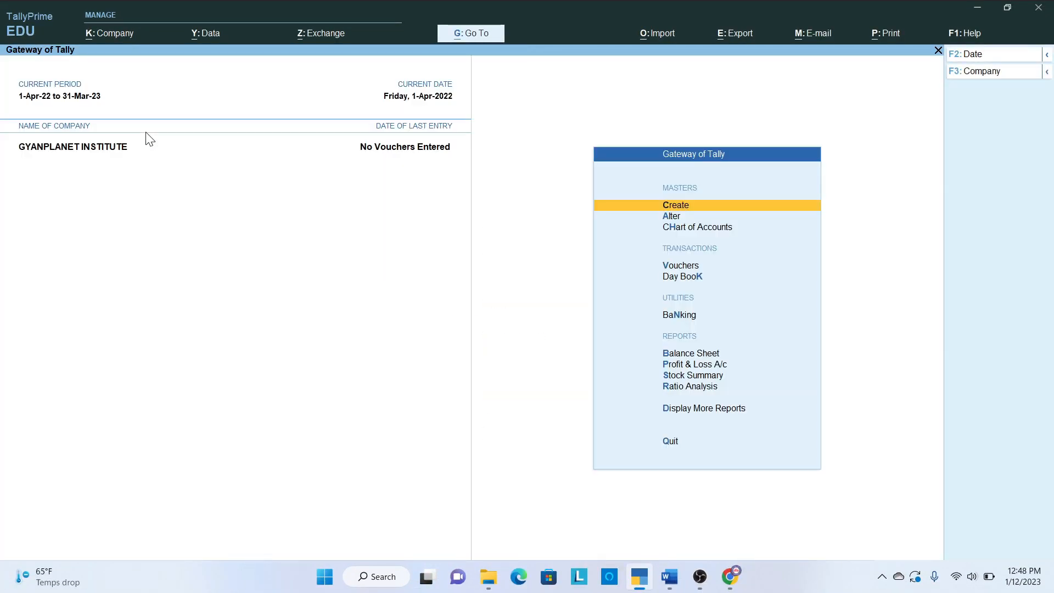
# Start a new sales voucher for the company.
pyautogui.press('Down')
pyautogui.press('Down')
pyautogui.press('Down')
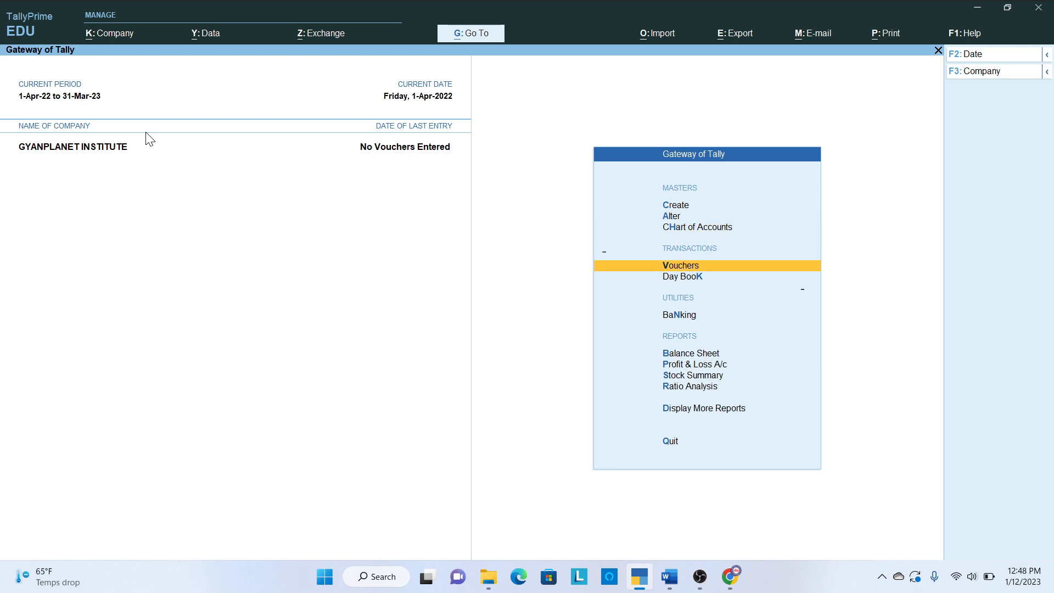
pyautogui.press('Return')
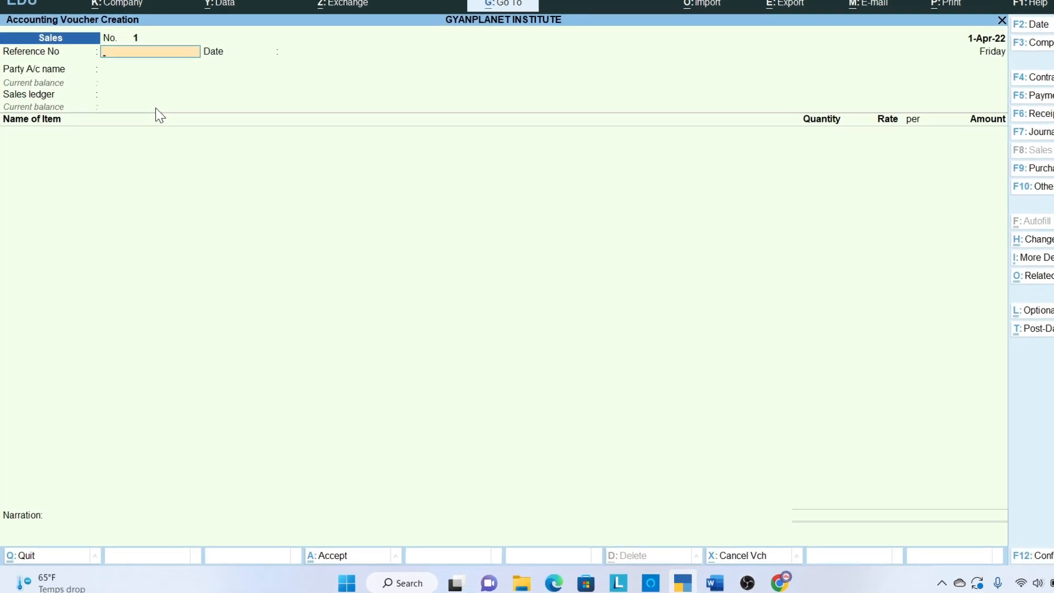
pyautogui.press('F8')
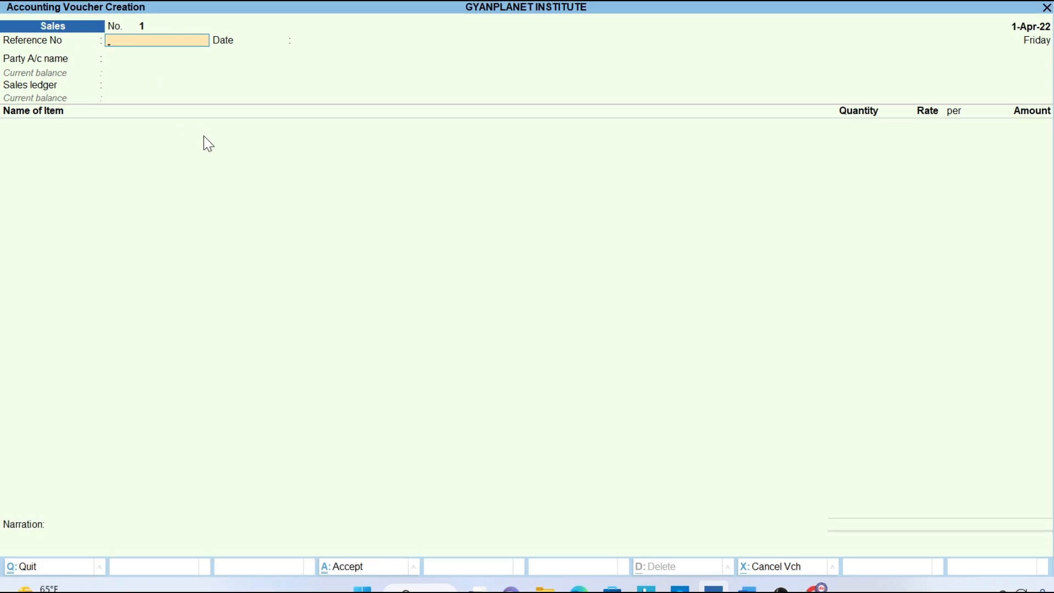
# In the company features, keep the accounting and inventory defaults and open the company GST details with Enable Goods and Services Tax set to Yes.
pyautogui.press('F11')
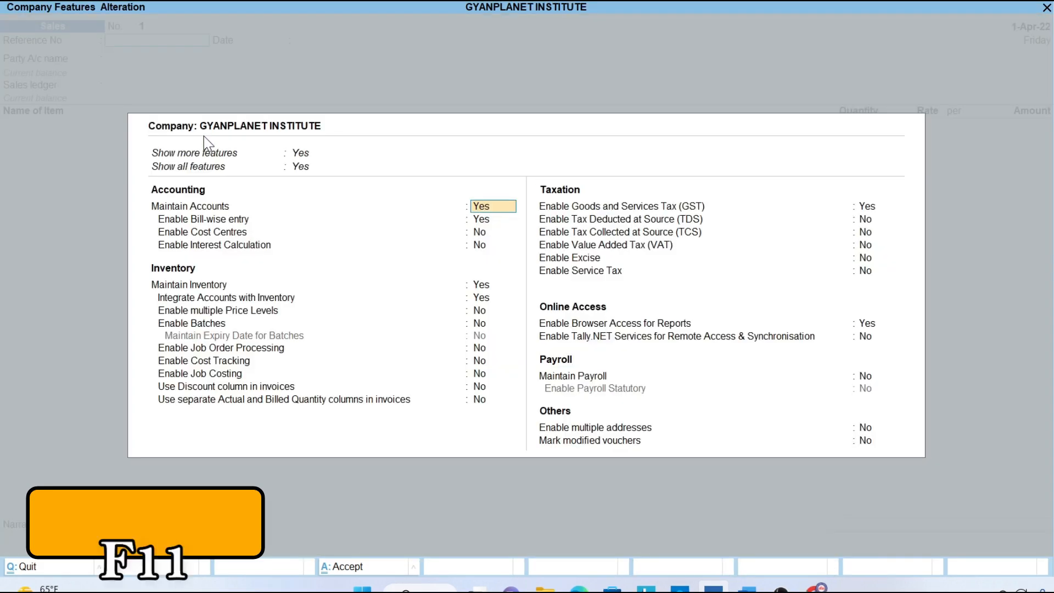
pyautogui.press('Return')
pyautogui.press('Return')
pyautogui.press('Return')
pyautogui.press('Return')
pyautogui.press('Return')
pyautogui.press('Return')
pyautogui.press('Return')
pyautogui.press('Return')
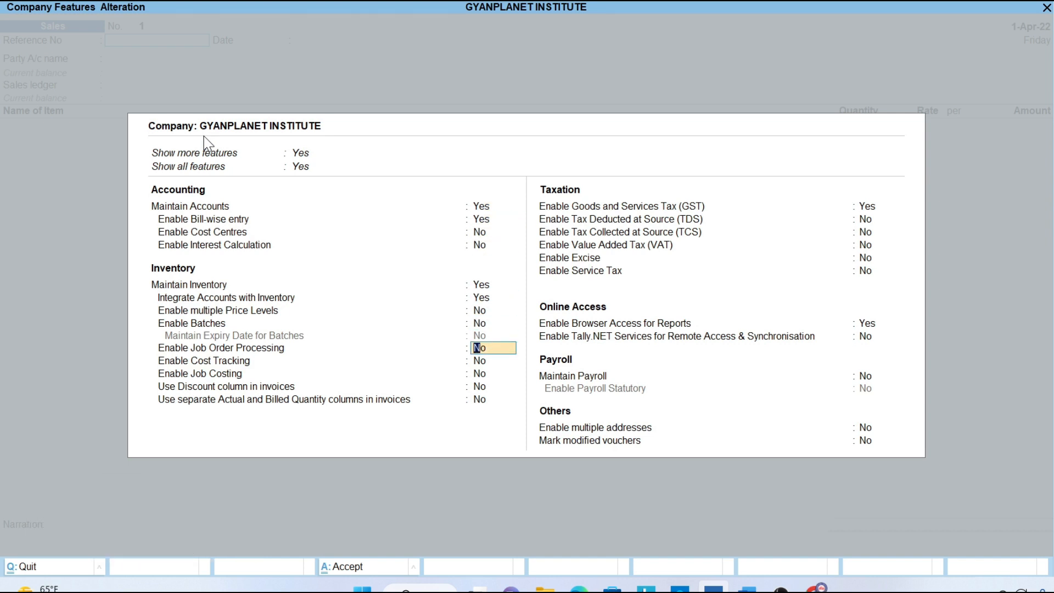
pyautogui.press('Return')
pyautogui.press('Return')
pyautogui.press('Return')
pyautogui.press('Return')
pyautogui.press('Return')
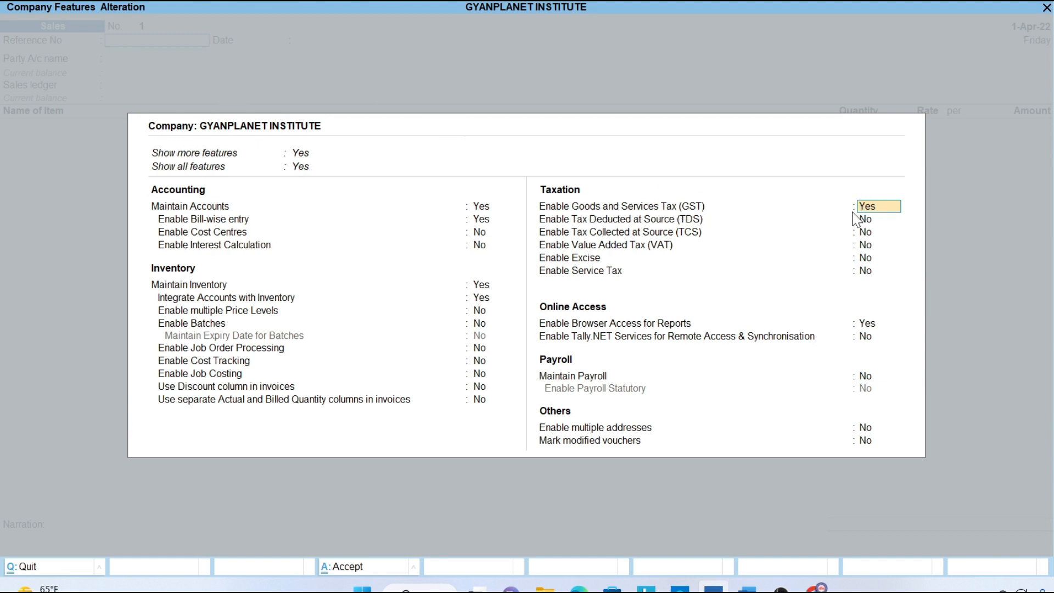
pyautogui.press('Return')
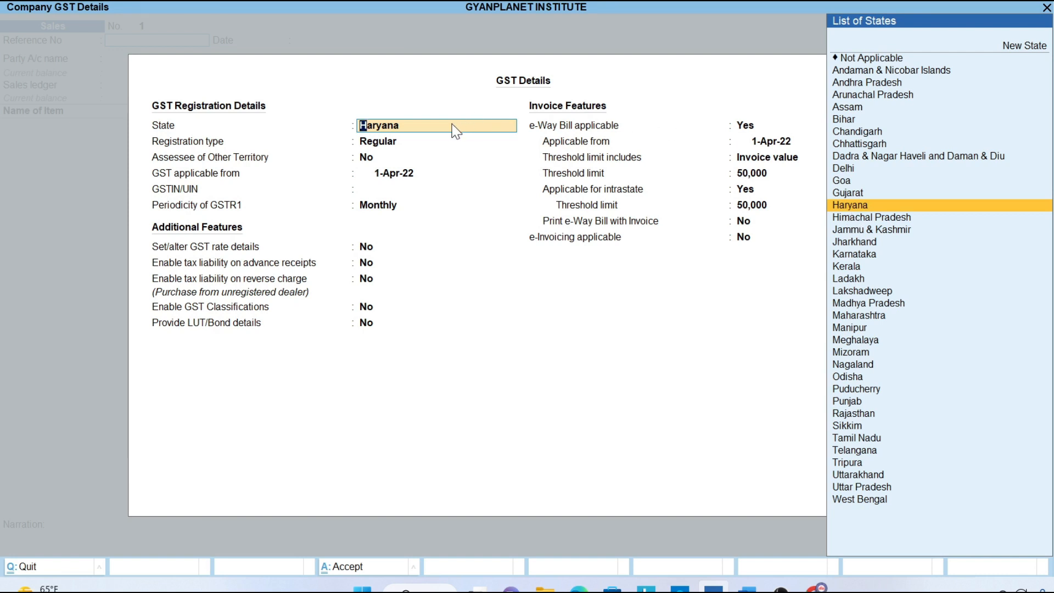
# Keep the GST registration details as Haryana, Regular and applicable from 1-Apr-22, leaving the GSTIN/UIN blank.
pyautogui.press('Return')
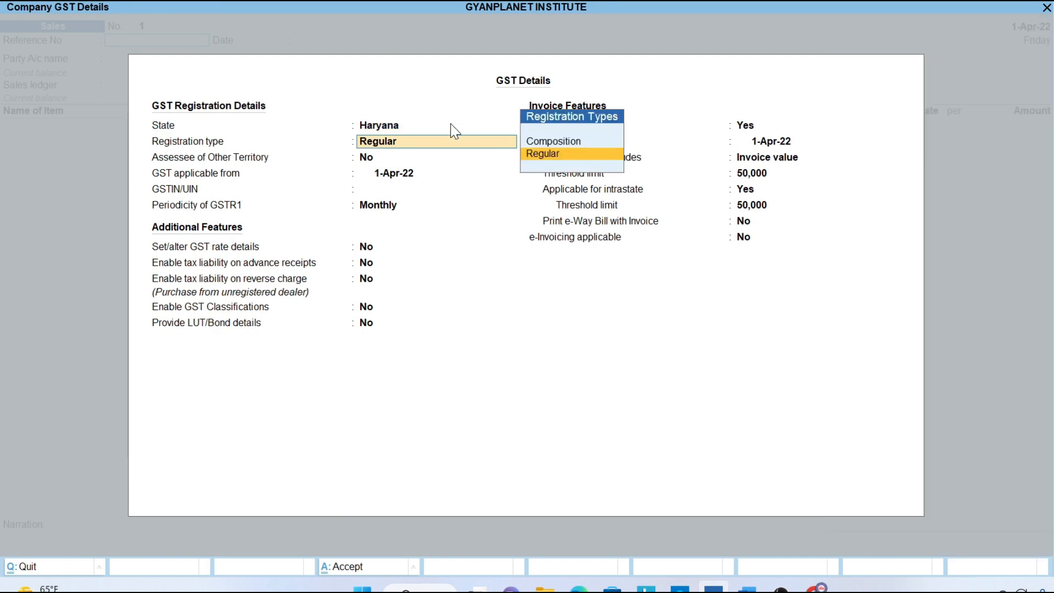
pyautogui.press('Return')
pyautogui.press('Return')
pyautogui.press('Return')
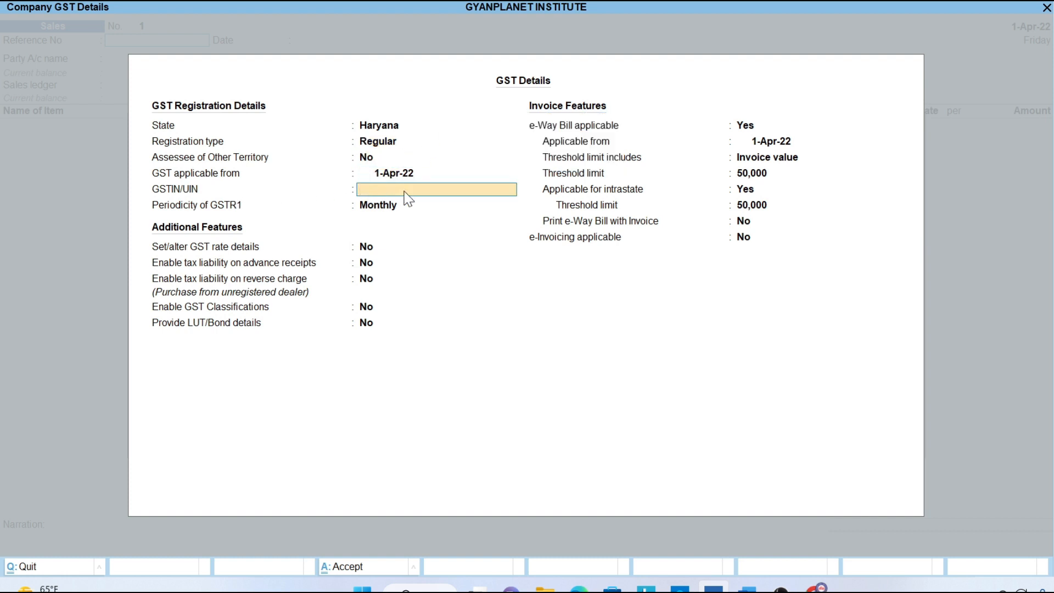
pyautogui.press('Return')
pyautogui.press('Return')
pyautogui.press('Return')
pyautogui.press('Return')
pyautogui.press('Return')
pyautogui.press('Return')
pyautogui.press('Return')
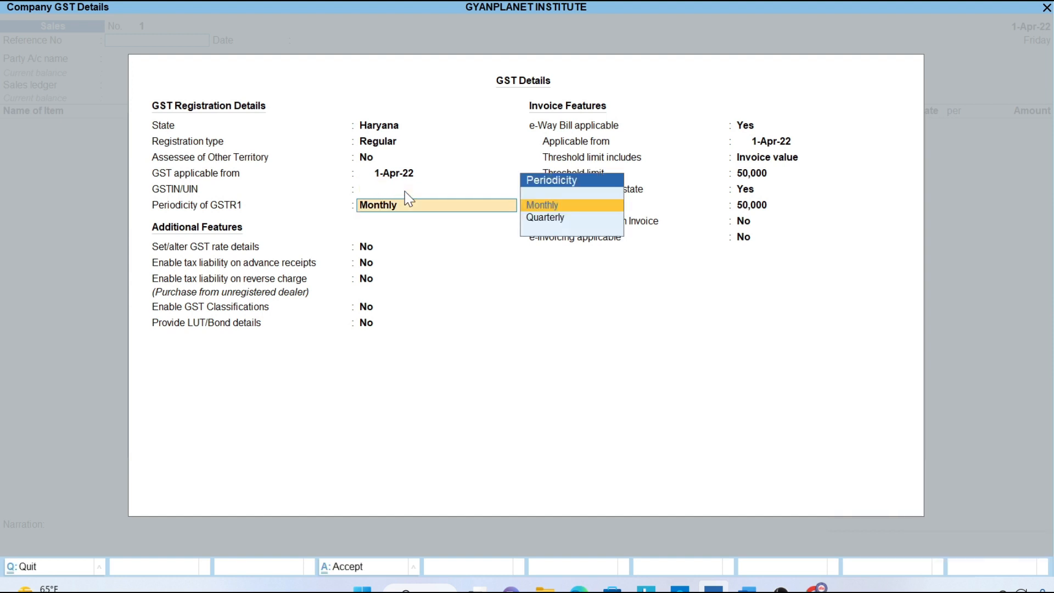
# Keep the Monthly GSTR1 periodicity and the default additional and e-Way Bill settings, and finish the company GST details.
pyautogui.press('Return')
pyautogui.press('Return')
pyautogui.press('Return')
pyautogui.press('Return')
pyautogui.press('Return')
pyautogui.press('Return')
pyautogui.press('Return')
pyautogui.press('Return')
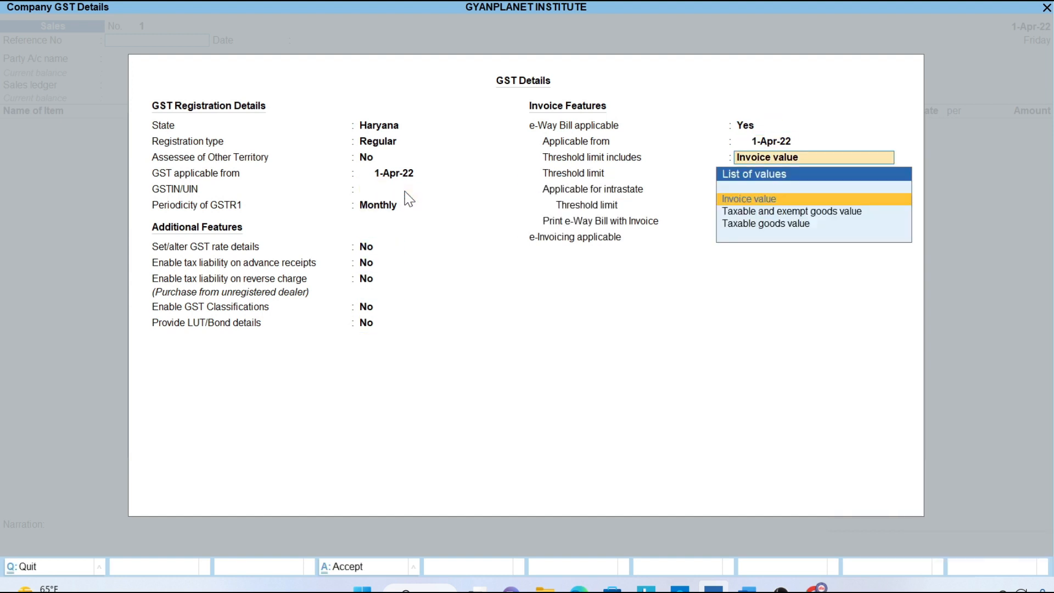
pyautogui.press('Return')
pyautogui.press('Return')
pyautogui.press('Return')
pyautogui.press('Return')
pyautogui.press('Return')
pyautogui.press('Return')
pyautogui.press('Return')
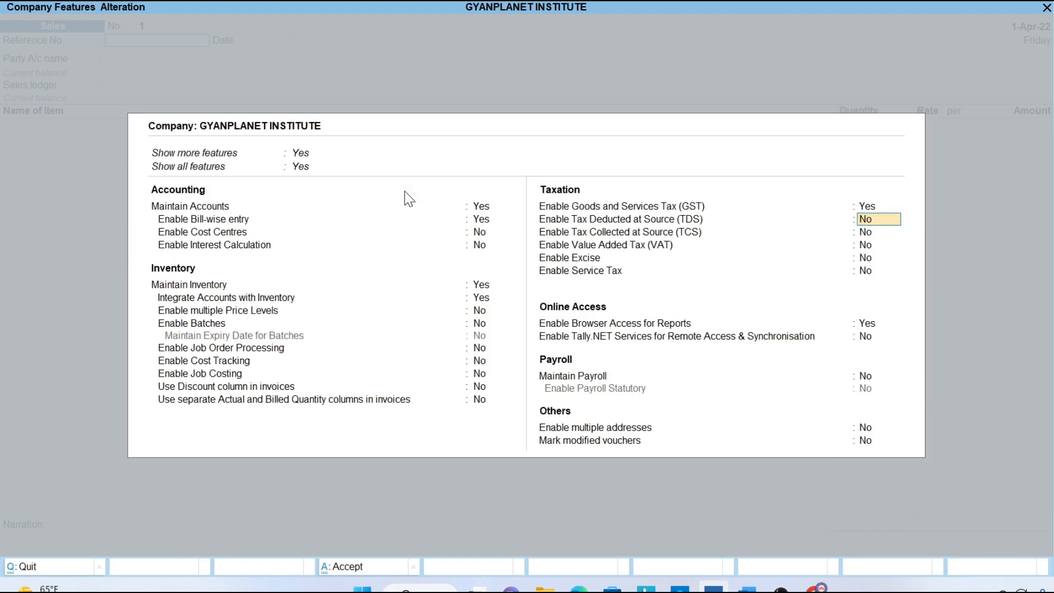
# Leave the remaining company features at their defaults and save them, returning to the sales voucher.
pyautogui.press('Return')
pyautogui.press('Return')
pyautogui.press('Return')
pyautogui.press('Return')
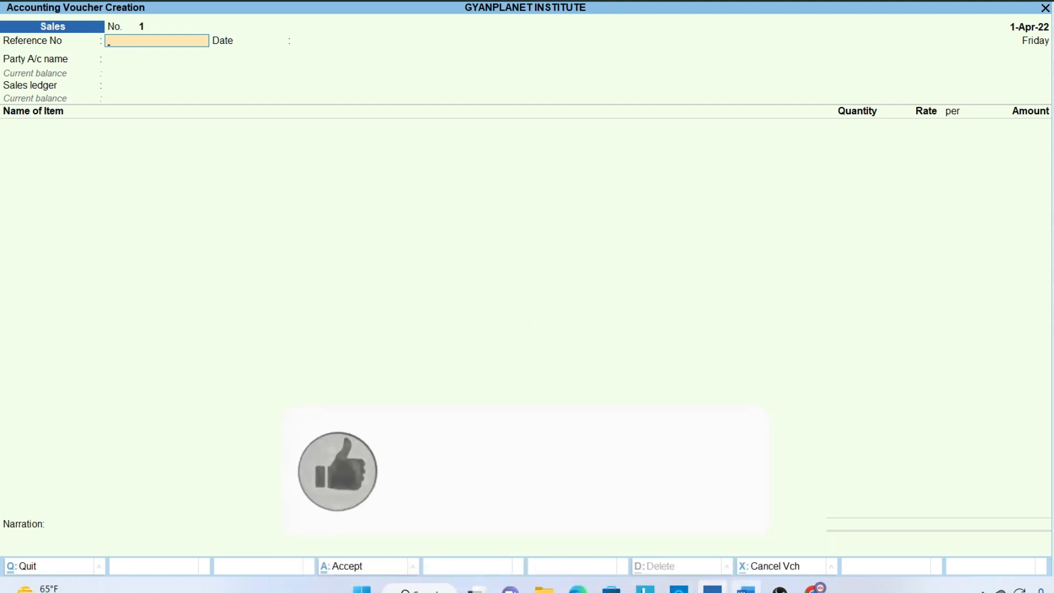
# Consult the exercise in the Word document and set the sales voucher's reference number to 123, dated 1-Apr-22.
pyautogui.hotkey('alt', 'Tab')
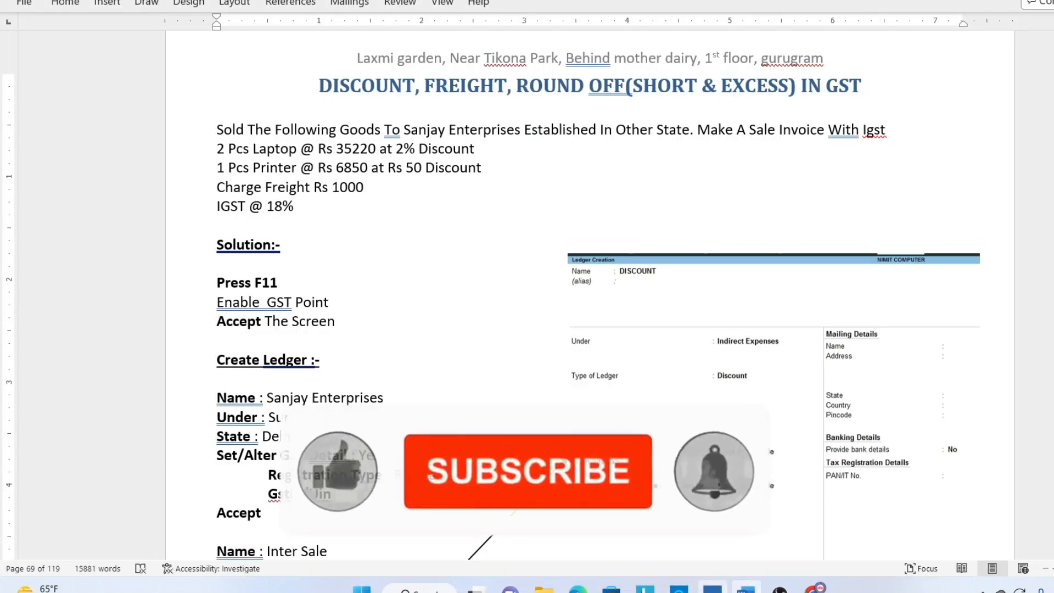
pyautogui.hotkey('alt', 'Tab')
pyautogui.write('123')
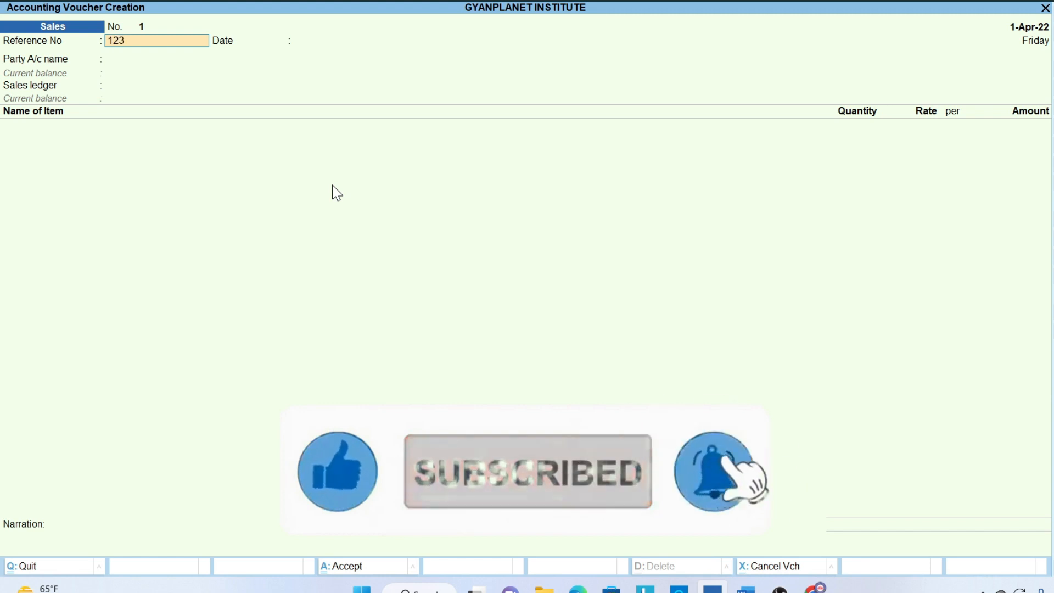
pyautogui.press('Return')
pyautogui.press('Return')
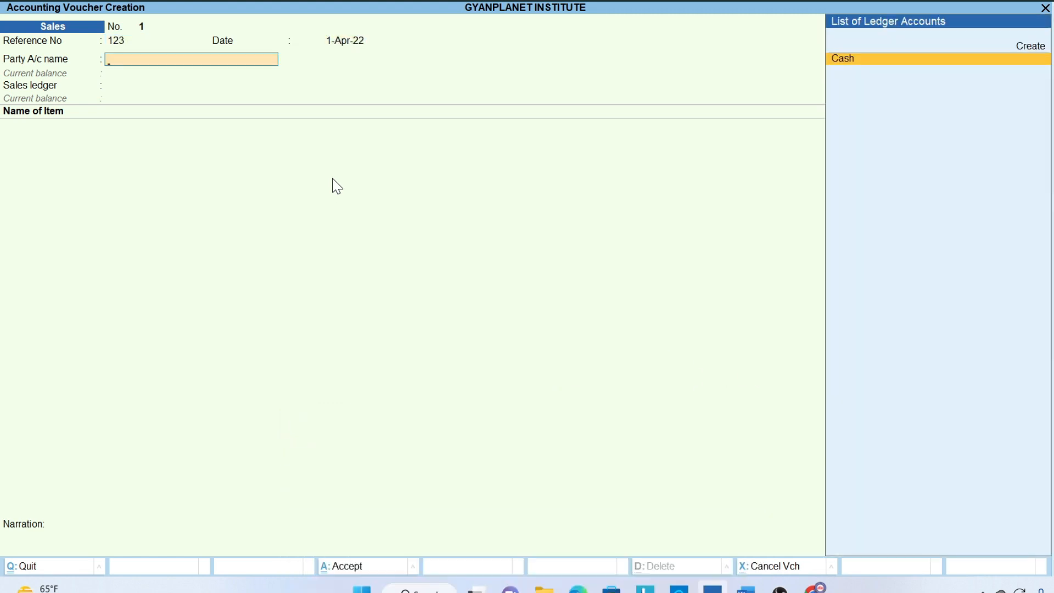
# Start a new party ledger named SANJAY ENTERPRISES under the Sundry Debtors group.
pyautogui.press('Up')
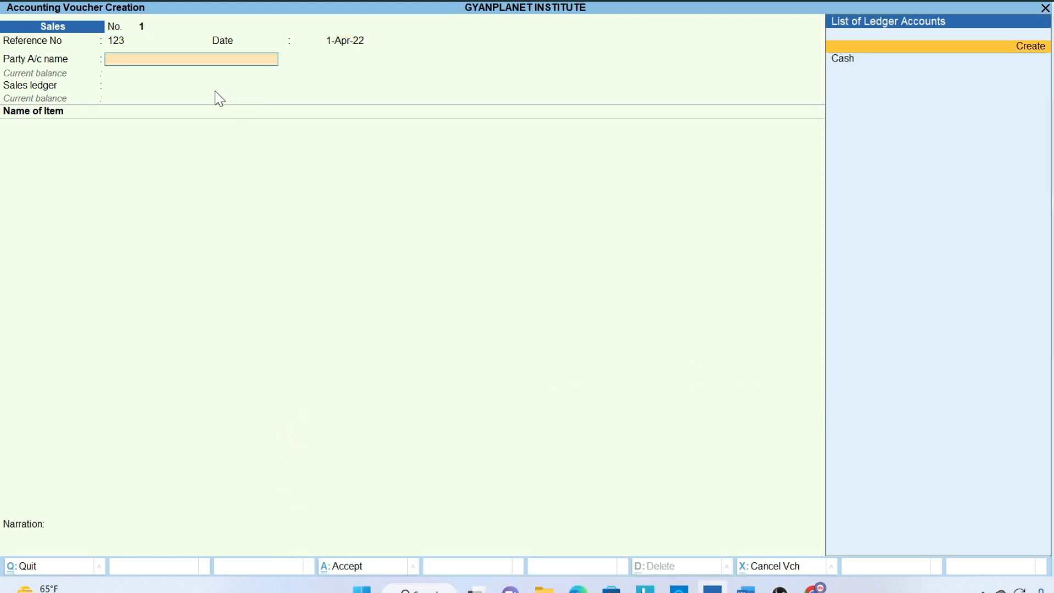
pyautogui.press('Return')
pyautogui.write('SANJAY EN')
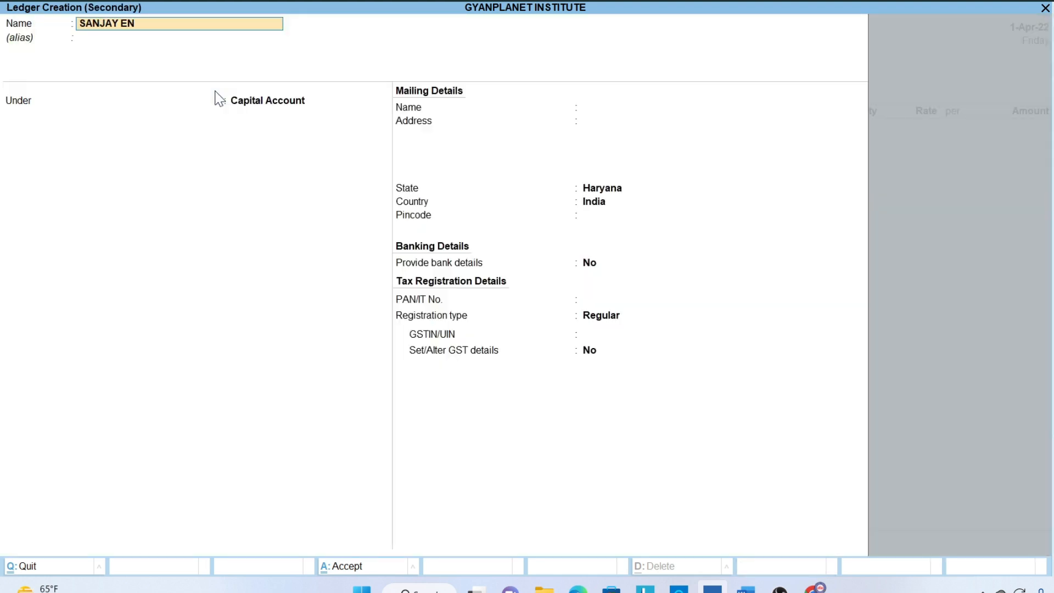
pyautogui.write('TERPRISES')
pyautogui.press('Return')
pyautogui.press('Return')
pyautogui.write('SUNDRY DEBT')
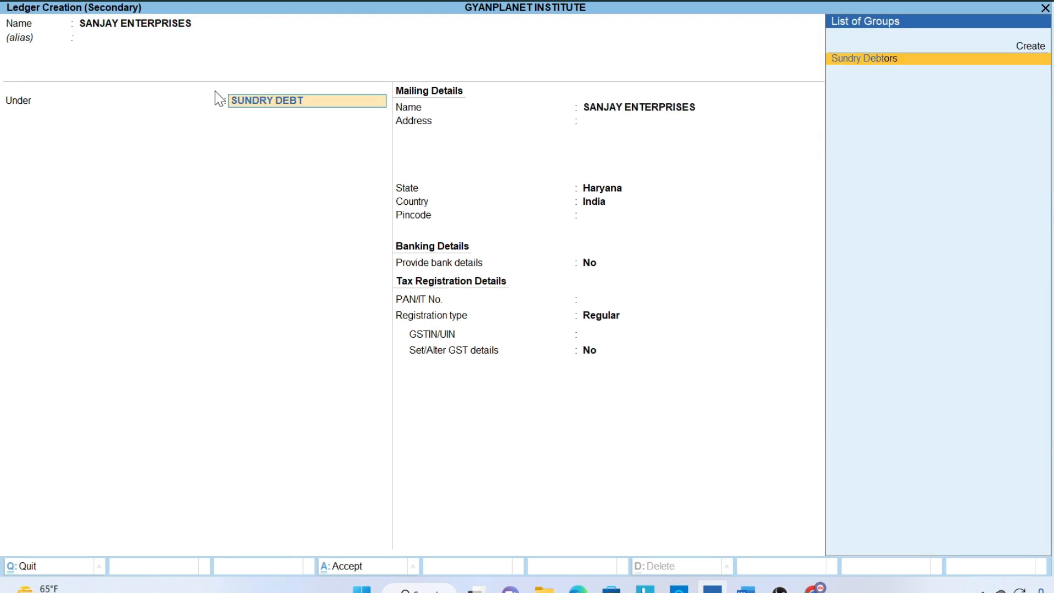
pyautogui.press('Return')
# Keep bill-by-bill balances enabled and set the party ledger's state to Uttar Pradesh.
pyautogui.press('Return')
pyautogui.press('Return')
pyautogui.press('Return')
pyautogui.press('Return')
pyautogui.press('Return')
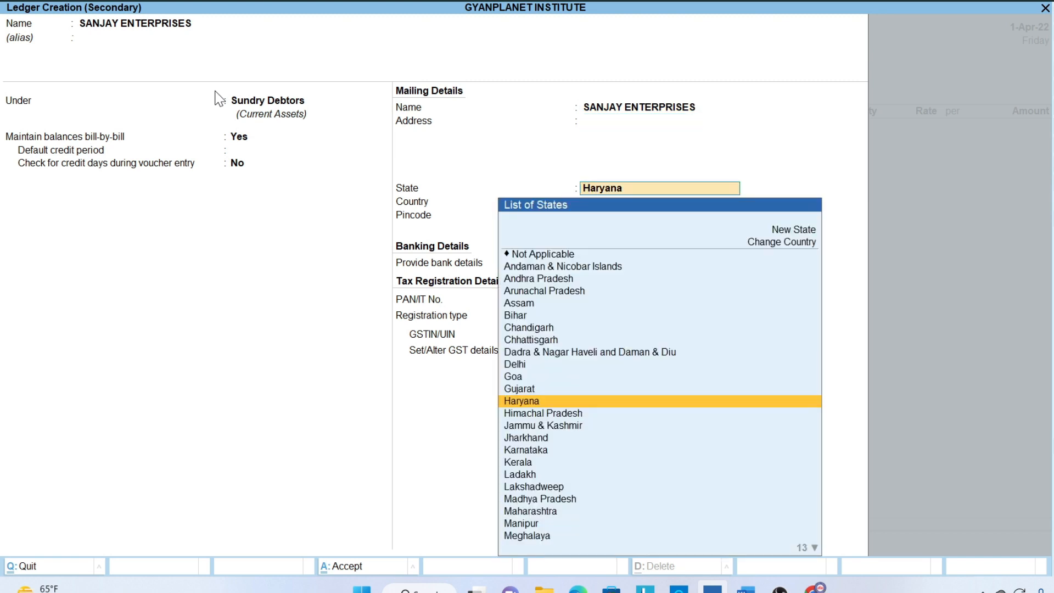
pyautogui.write('UTTAR PRADESH')
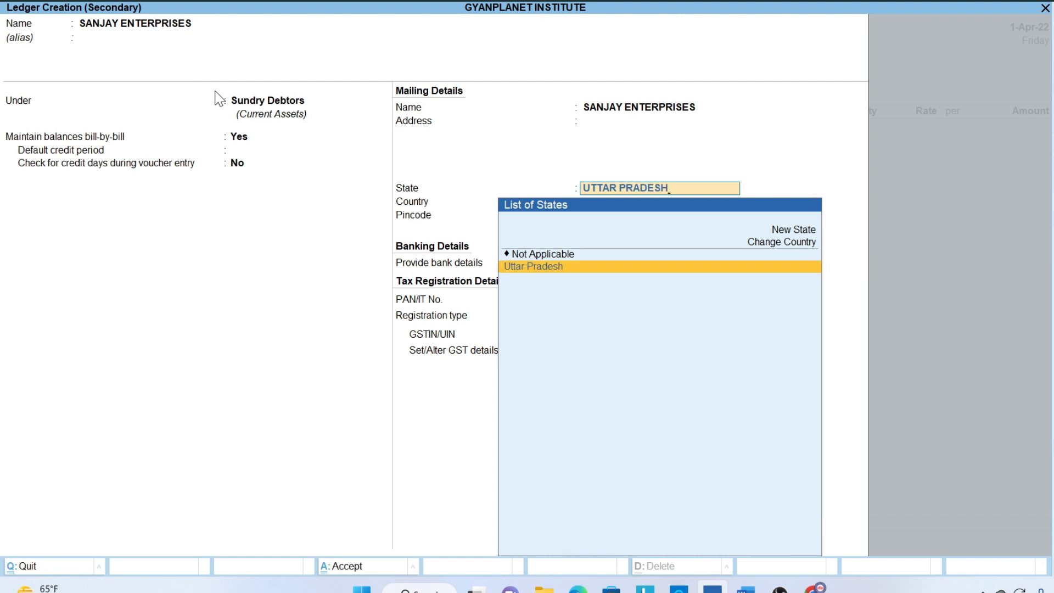
pyautogui.press('Return')
# Keep the registration type Regular with no bank, PAN or GSTIN details, and set Set/Alter GST details to Yes.
pyautogui.press('Return')
pyautogui.press('Return')
pyautogui.press('Return')
pyautogui.press('Return')
pyautogui.press('Return')
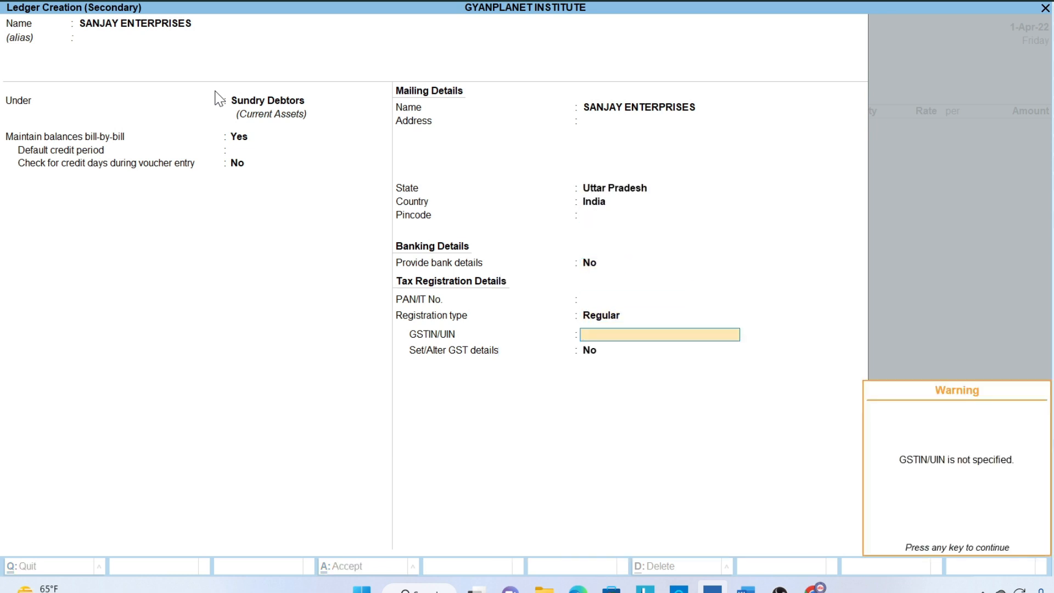
pyautogui.press('Return')
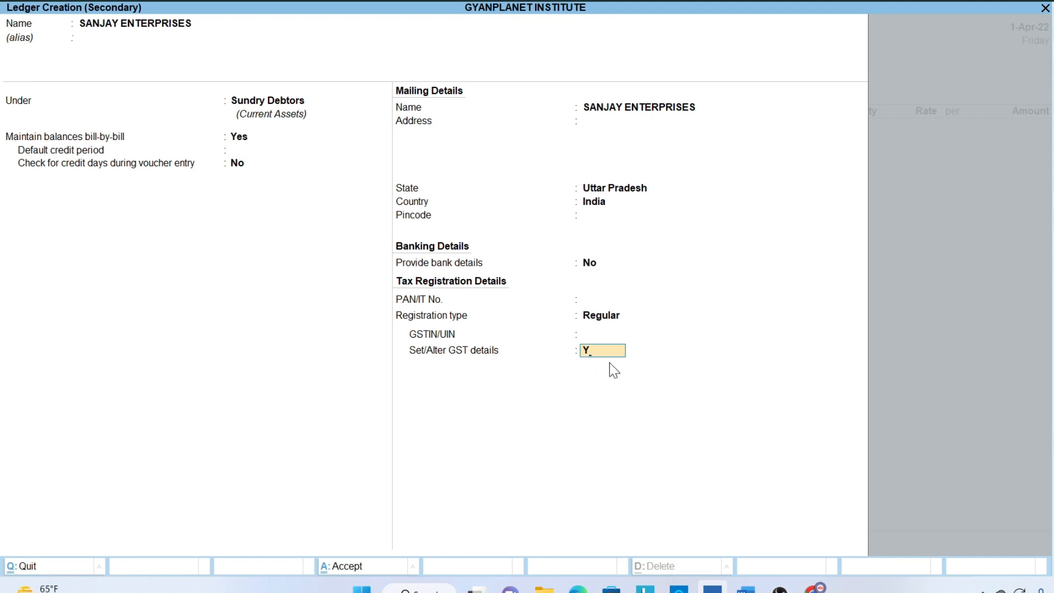
pyautogui.press('Return')
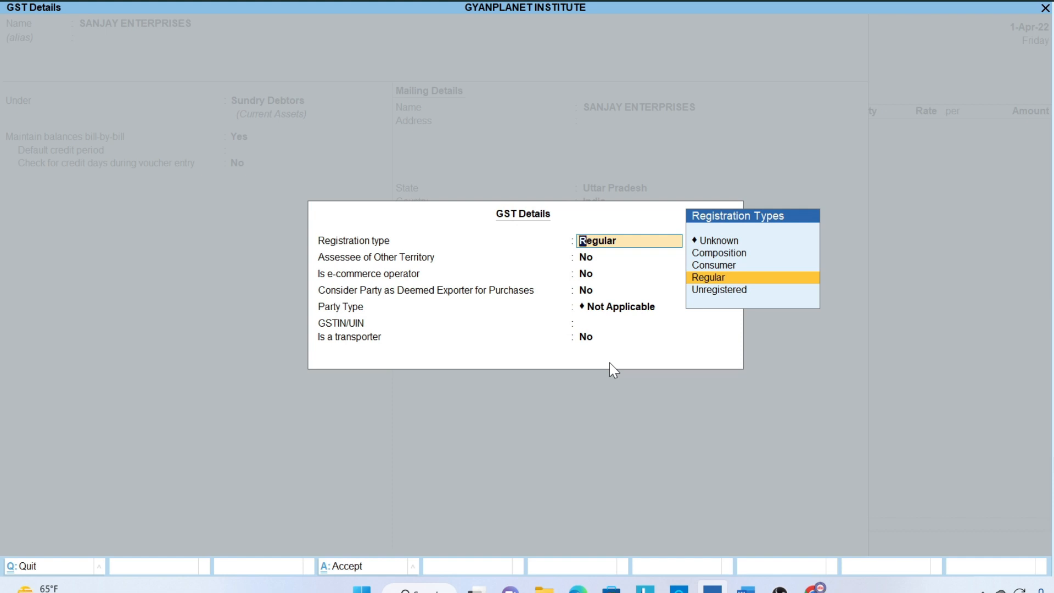
# Accept the party's GST details as Regular with a blank GSTIN/UIN and save the ledger.
pyautogui.press('Return')
pyautogui.press('Return')
pyautogui.press('Return')
pyautogui.press('Return')
pyautogui.press('Return')
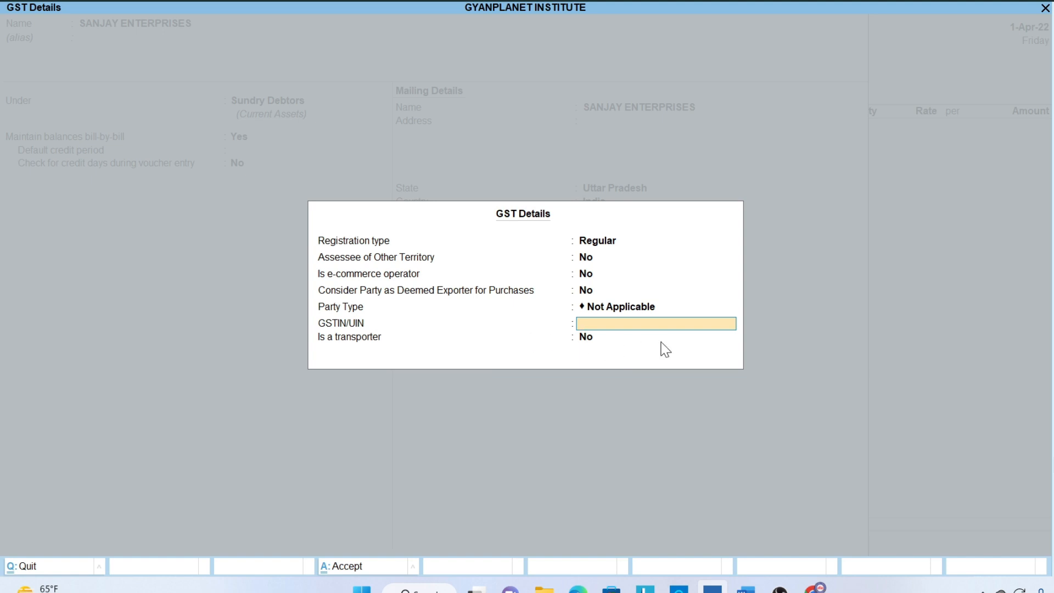
pyautogui.press('Return')
pyautogui.press('Return')
pyautogui.press('Return')
pyautogui.press('Return')
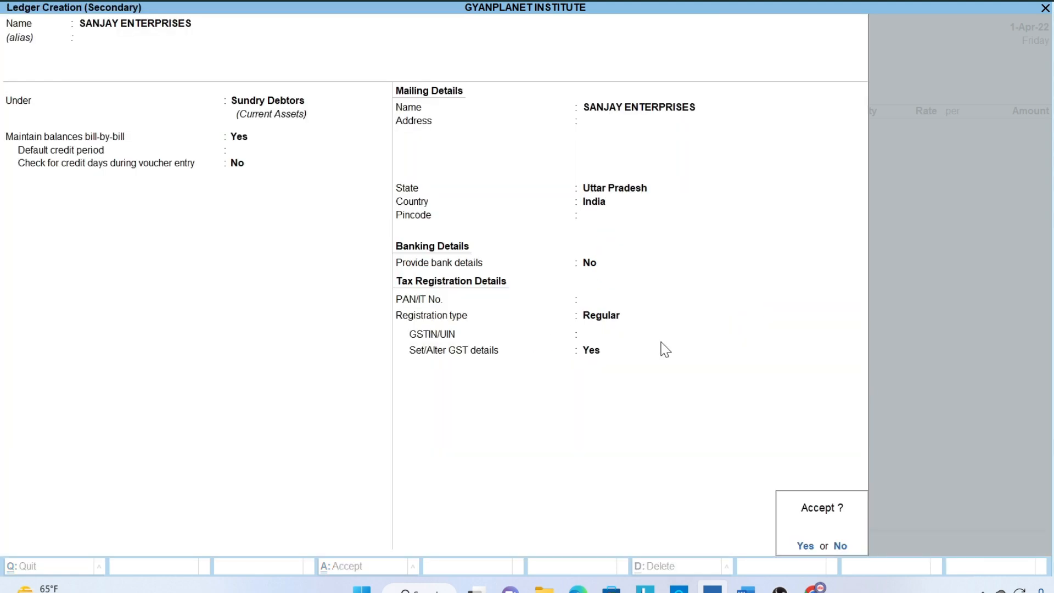
pyautogui.press('Return')
# Leave the voucher's dispatch details blank and accept the party details for SANJAY ENTERPRISES.
pyautogui.press('Return')
pyautogui.press('Return')
pyautogui.press('Return')
pyautogui.press('Return')
pyautogui.press('Return')
pyautogui.press('Return')
pyautogui.press('Return')
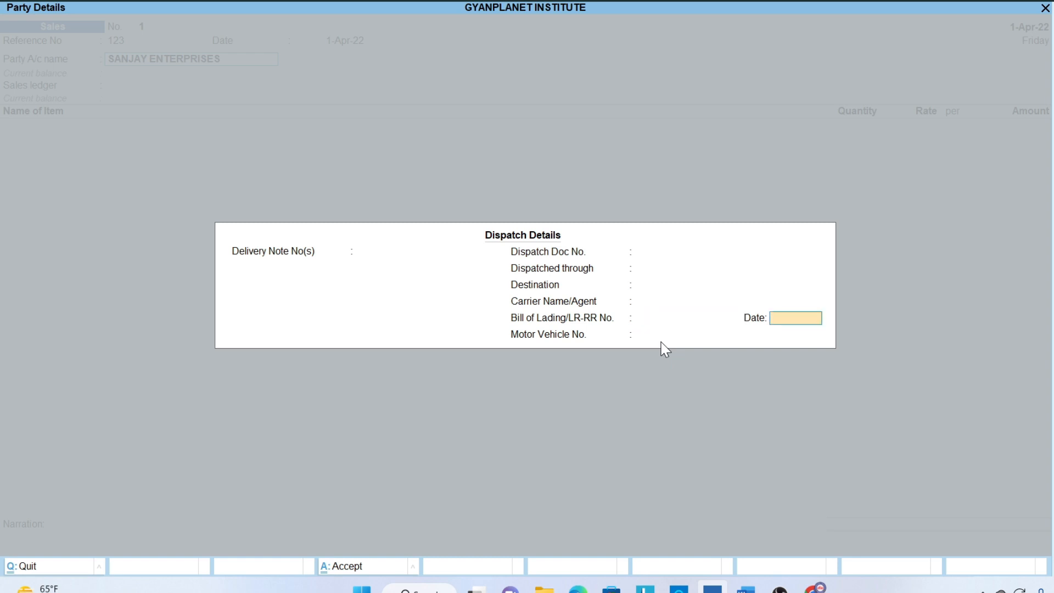
pyautogui.press('Return')
pyautogui.press('Return')
pyautogui.press('Return')
pyautogui.press('Return')
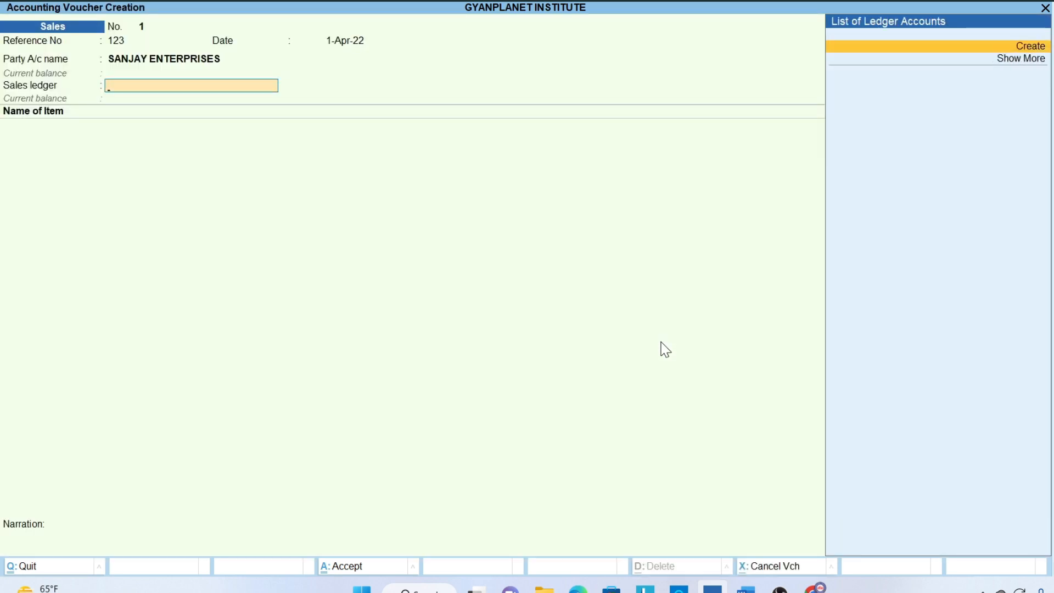
# Create a sales ledger named SALE under Sales Accounts with GST set to Applicable.
pyautogui.press('Return')
pyautogui.write('SALE')
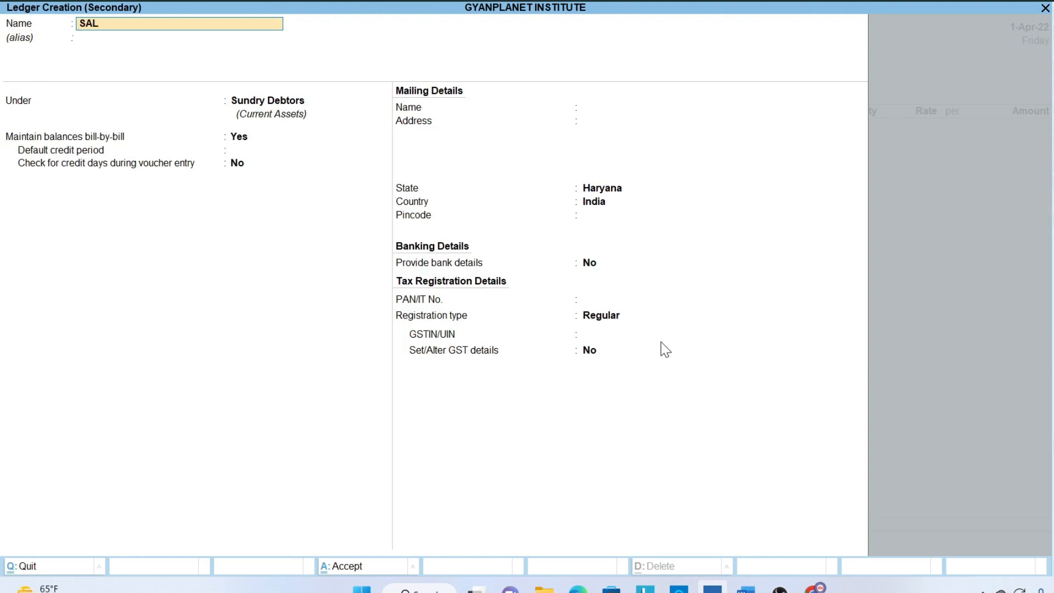
pyautogui.press('Return')
pyautogui.press('Return')
pyautogui.write('SA')
pyautogui.press('Return')
pyautogui.press('Return')
pyautogui.press('Return')
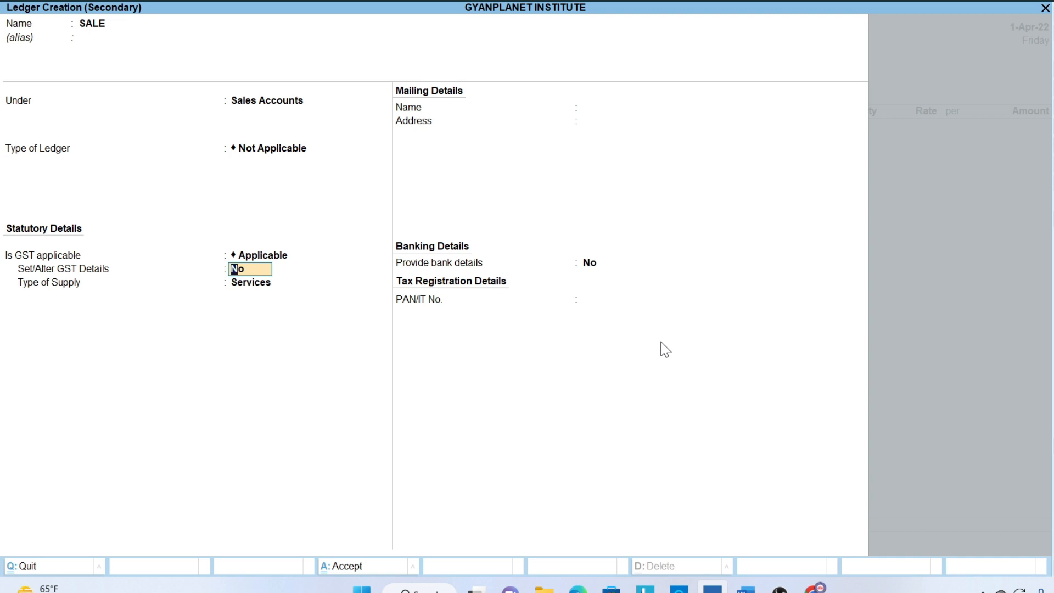
# Keep Set/Alter GST Details at No, set the SALE ledger's type of supply to Goods, and save it without bank details.
pyautogui.press('Return')
pyautogui.press('Up')
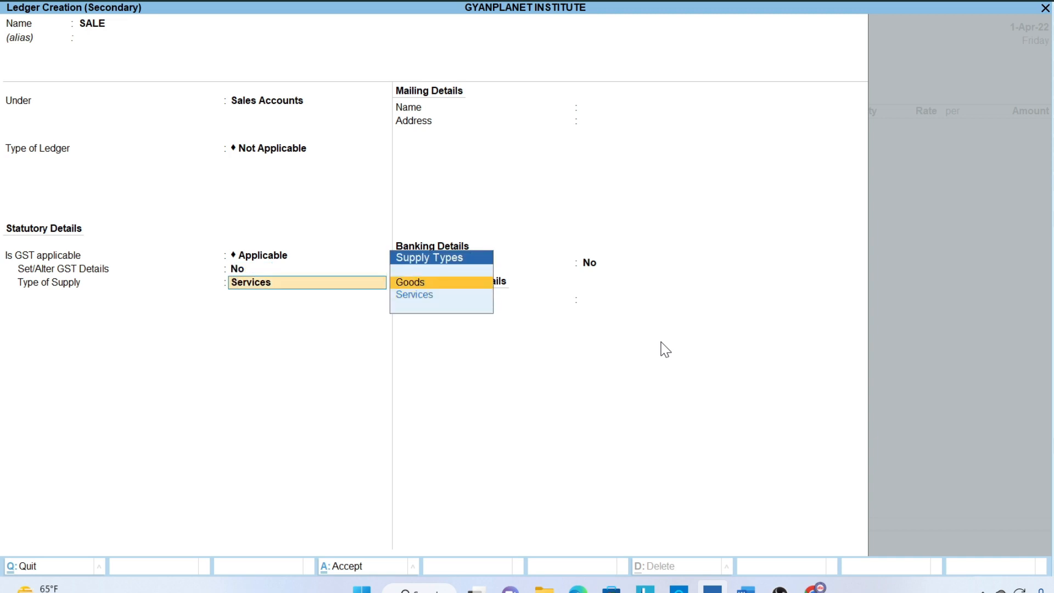
pyautogui.press('Return')
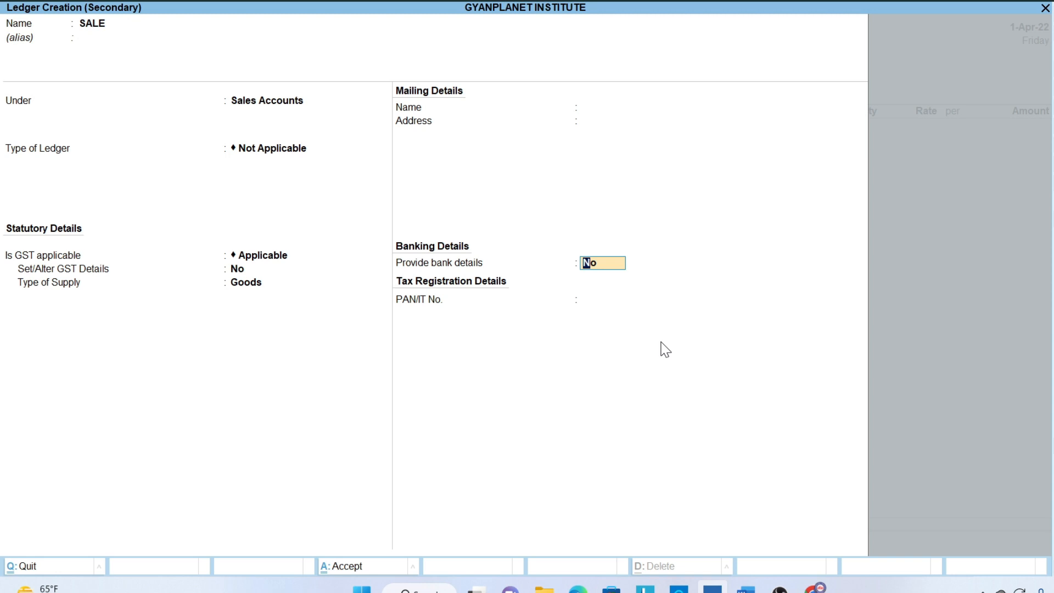
pyautogui.press('Return')
pyautogui.press('Return')
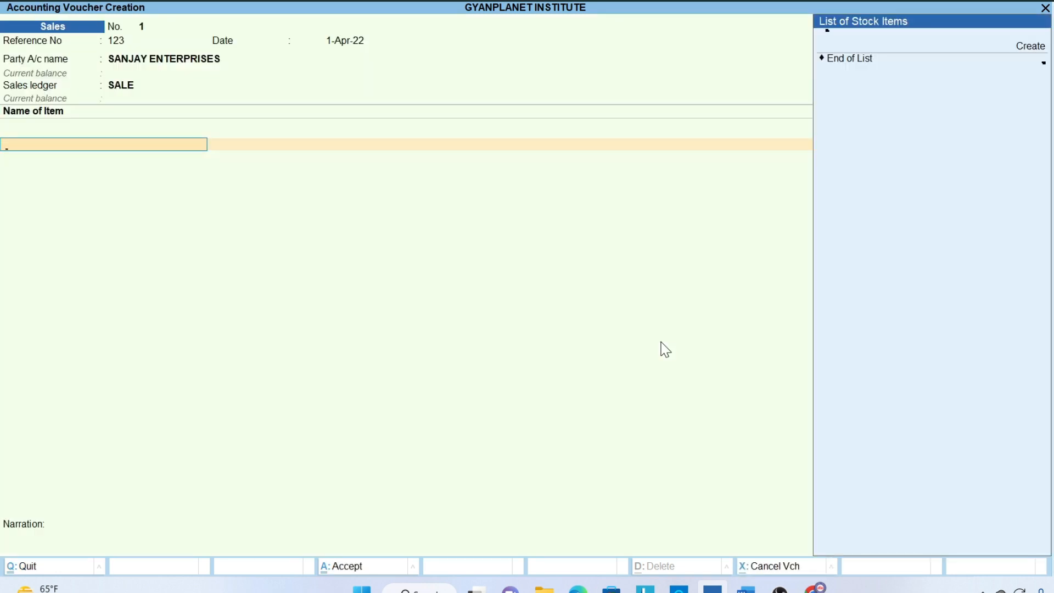
# Start a new stock item from the voucher's first item line and name it LAPTOP.
pyautogui.press('Up')
pyautogui.press('Return')
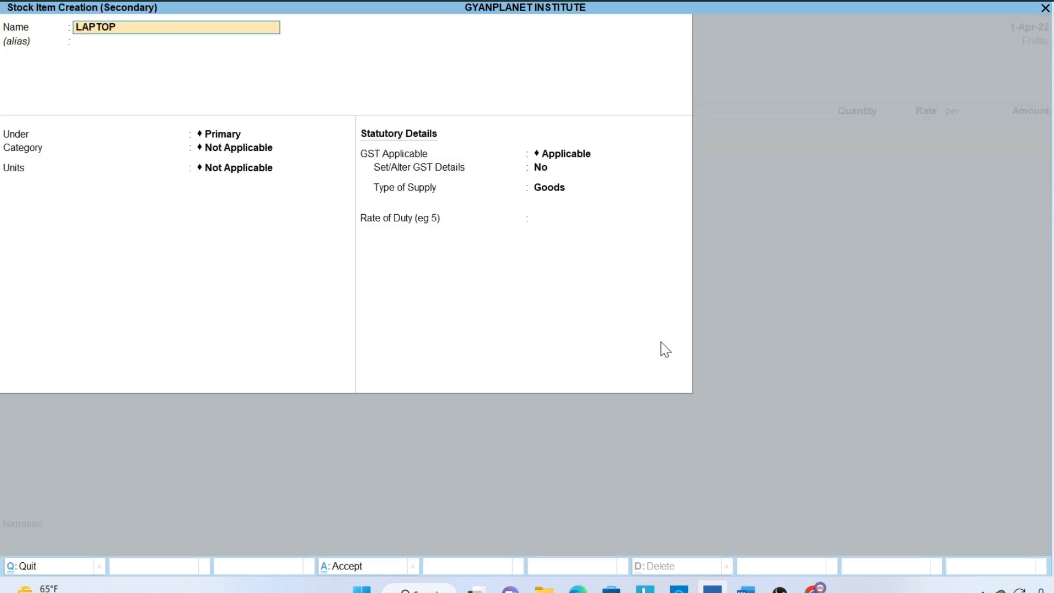
pyautogui.press('BackSpace')
pyautogui.press('BackSpace')
pyautogui.press('BackSpace')
pyautogui.press('Return')
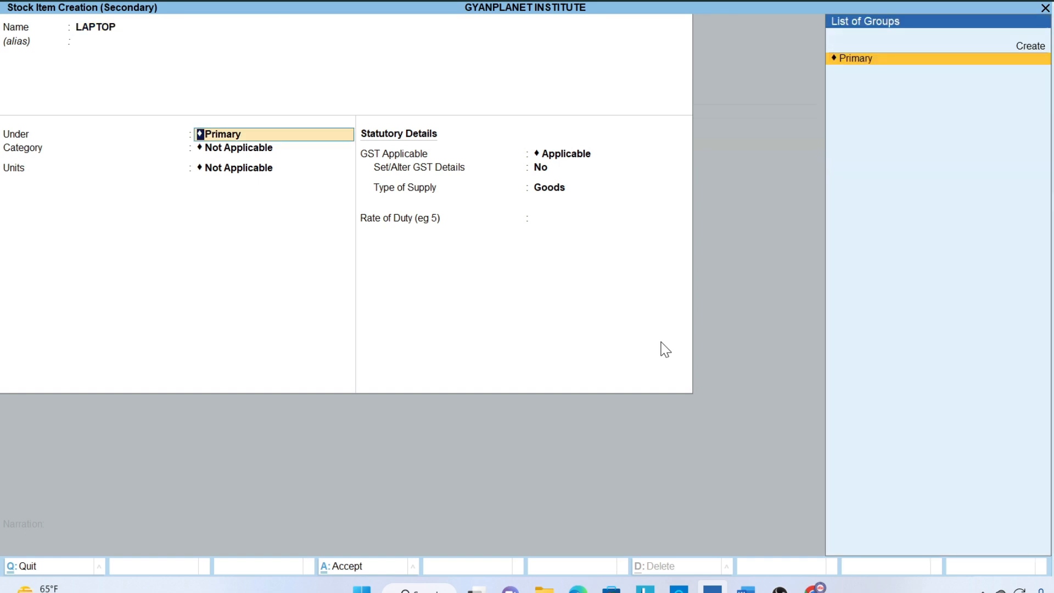
# Create the stock group ELECTRONICS under Primary, without adding quantities or GST details, and assign it to LAPTOP.
pyautogui.press('Up')
pyautogui.press('Return')
pyautogui.write('ELECTRONICS')
pyautogui.press('Return')
pyautogui.press('Return')
pyautogui.press('Return')
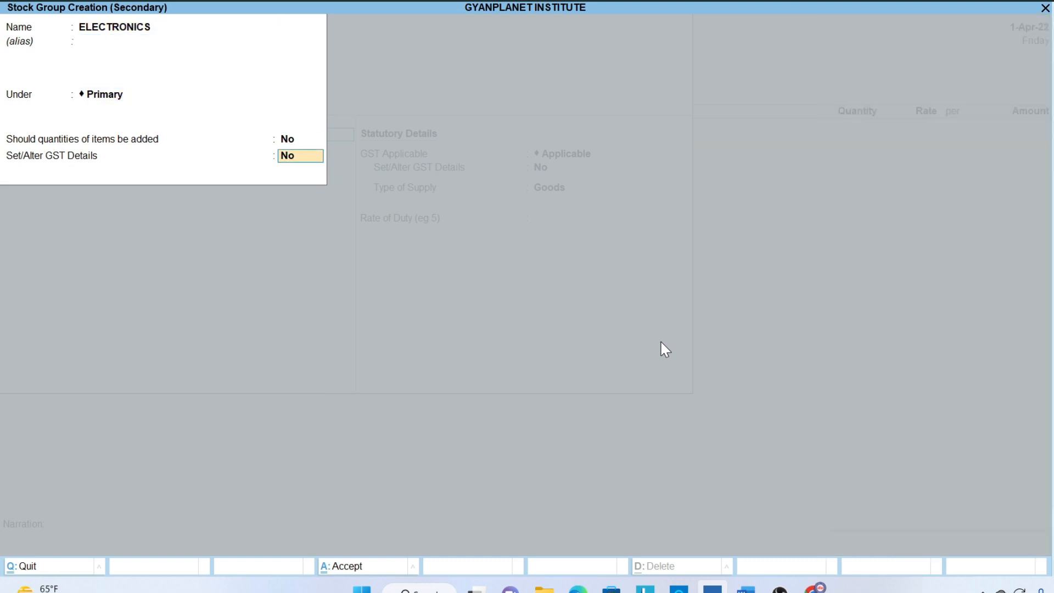
pyautogui.press('Return')
# Create a simple unit with symbol PCS, formal name PIECES and 0 decimal places for the laptop item.
pyautogui.press('Return')
pyautogui.press('Up')
pyautogui.press('Return')
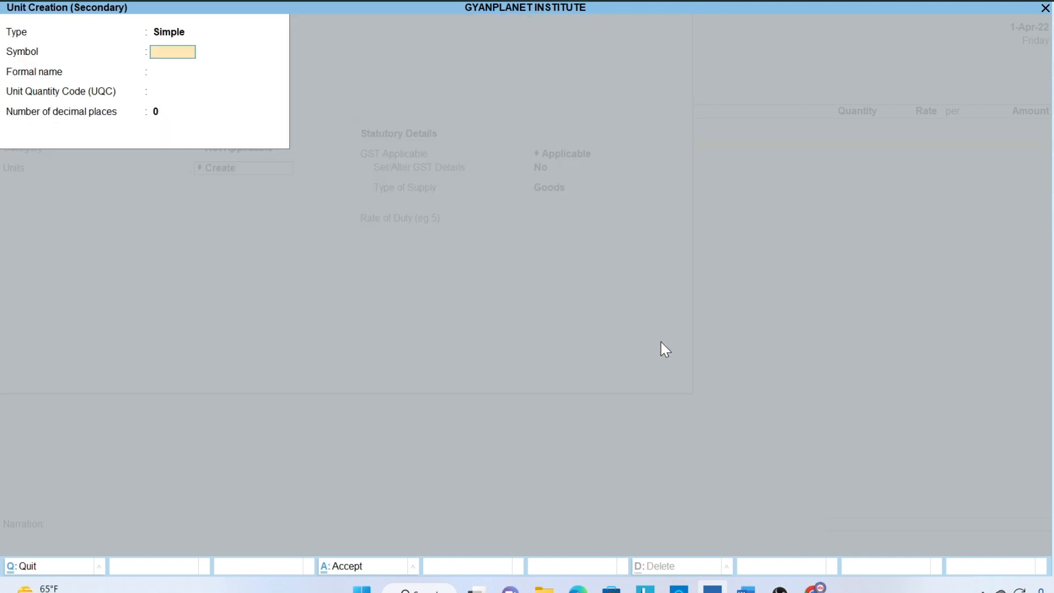
pyautogui.write('PCS')
pyautogui.press('Return')
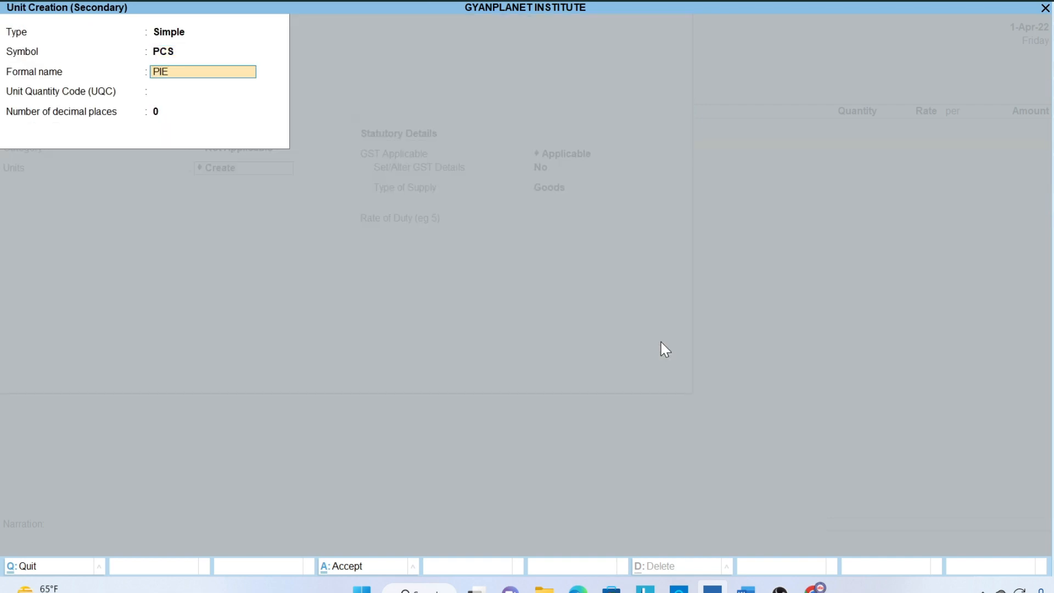
pyautogui.write('PIECES')
pyautogui.press('Return')
pyautogui.press('Return')
pyautogui.press('Return')
# Keep GST applicable for LAPTOP, set Set/Alter GST Details to Yes, and enter LAPTOP as the HSN description.
pyautogui.press('Return')
pyautogui.press('BackSpace')
pyautogui.press('Return')
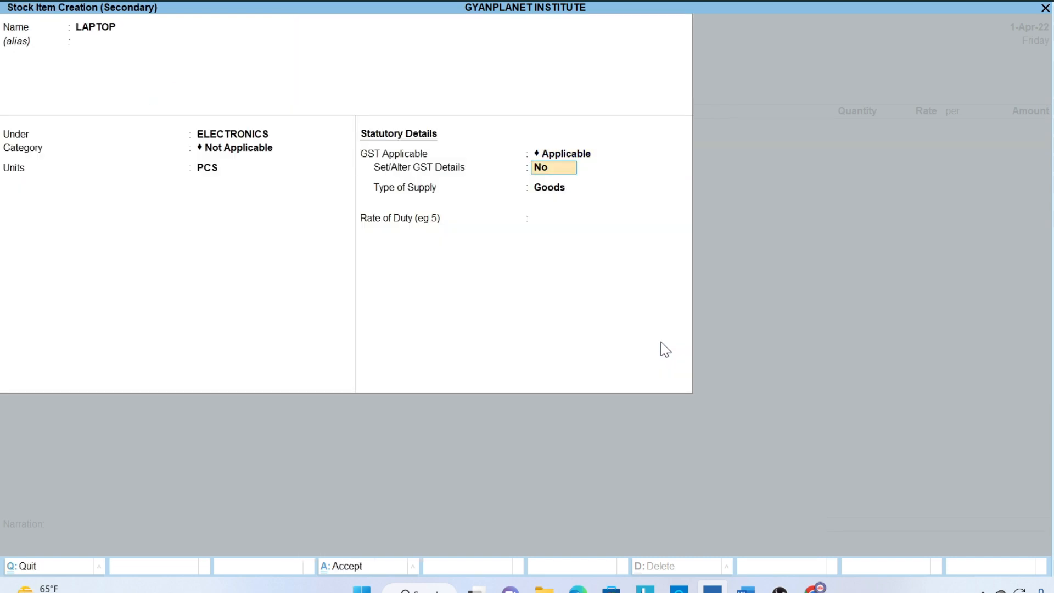
pyautogui.write('YES')
pyautogui.press('Return')
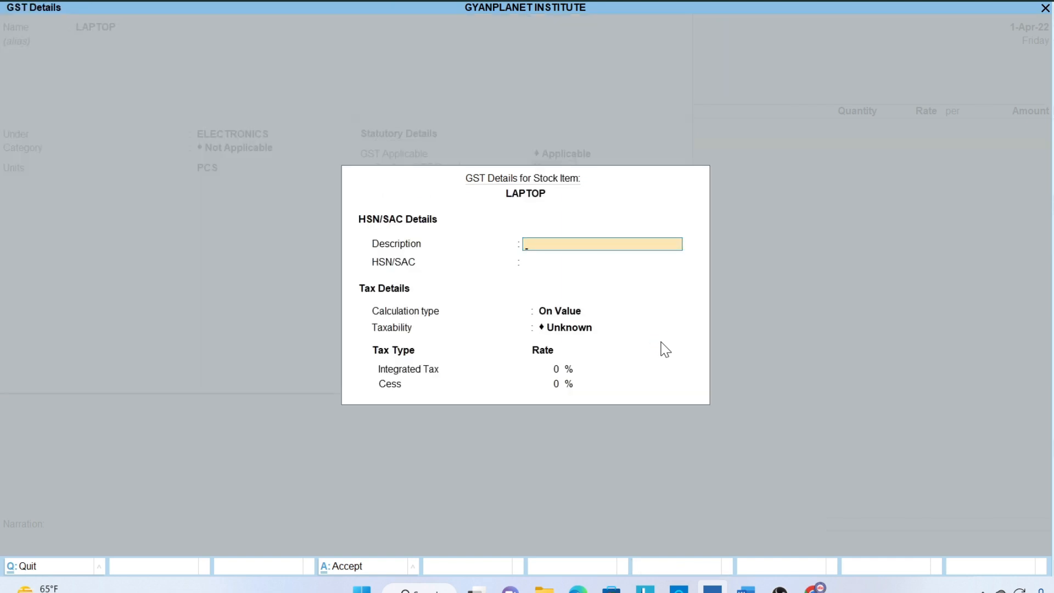
pyautogui.write('LAPTOP')
pyautogui.press('Return')
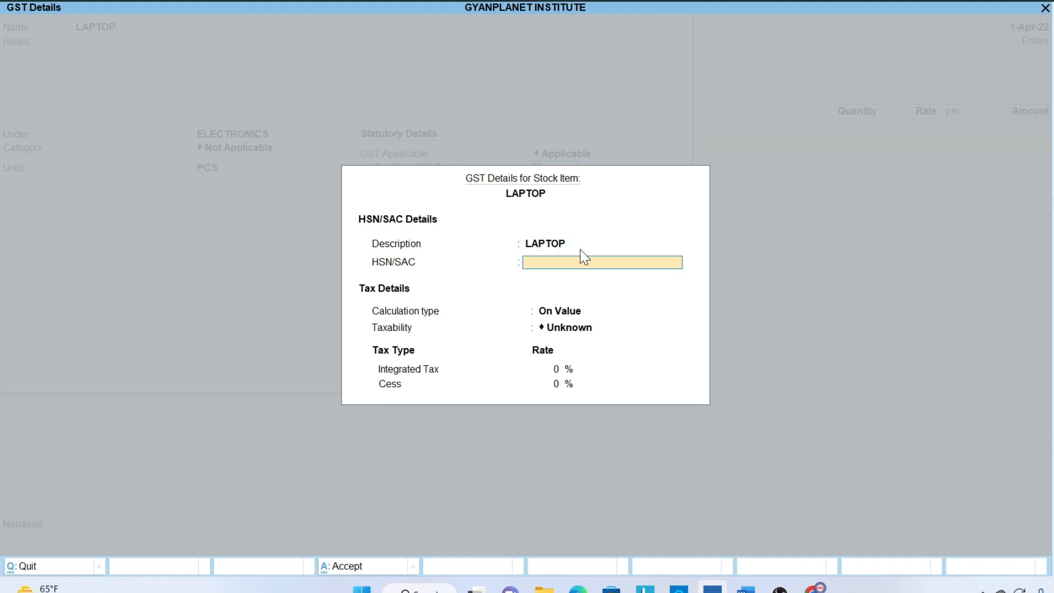
# Switch to Google Chrome and search the web for "HSN CODE OF LAPTOP" to look up the code and GST rate.
pyautogui.click(815, 589)
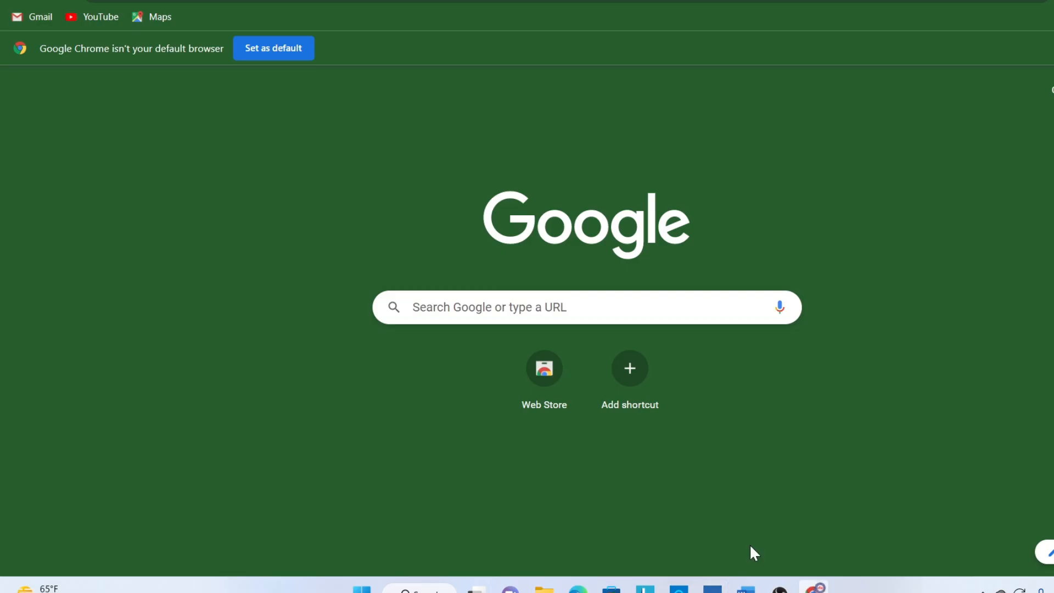
pyautogui.click(452, 338)
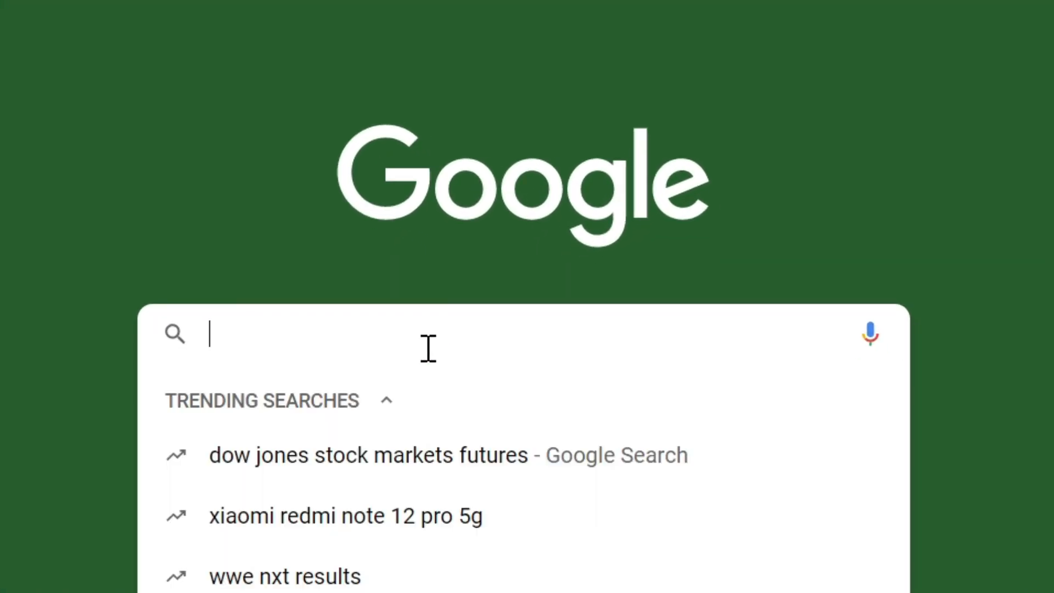
pyautogui.write('HSN C')
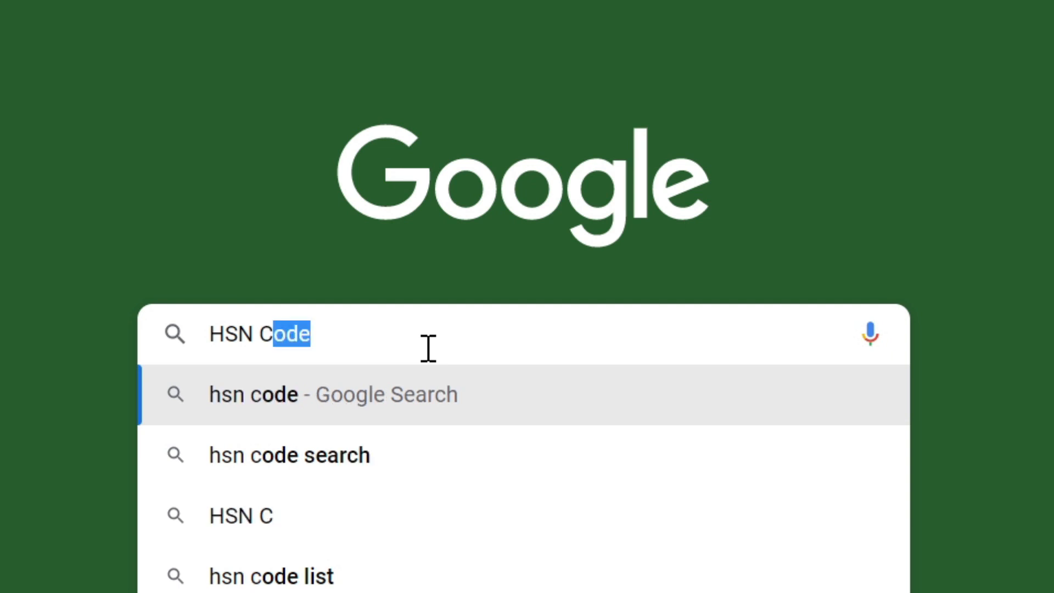
pyautogui.write('ODE OF ')
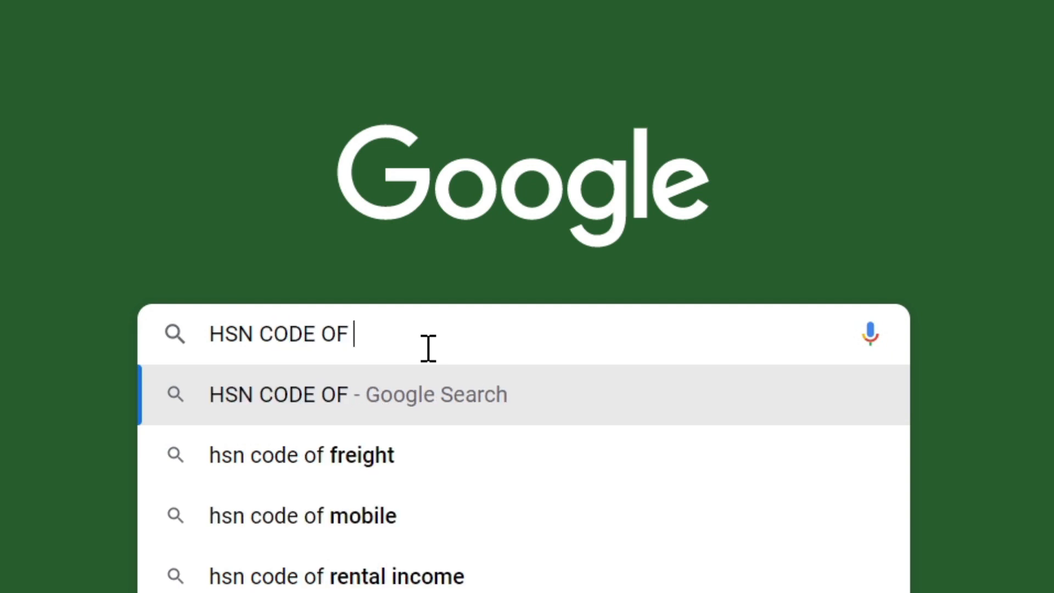
pyautogui.write('LAPTOP')
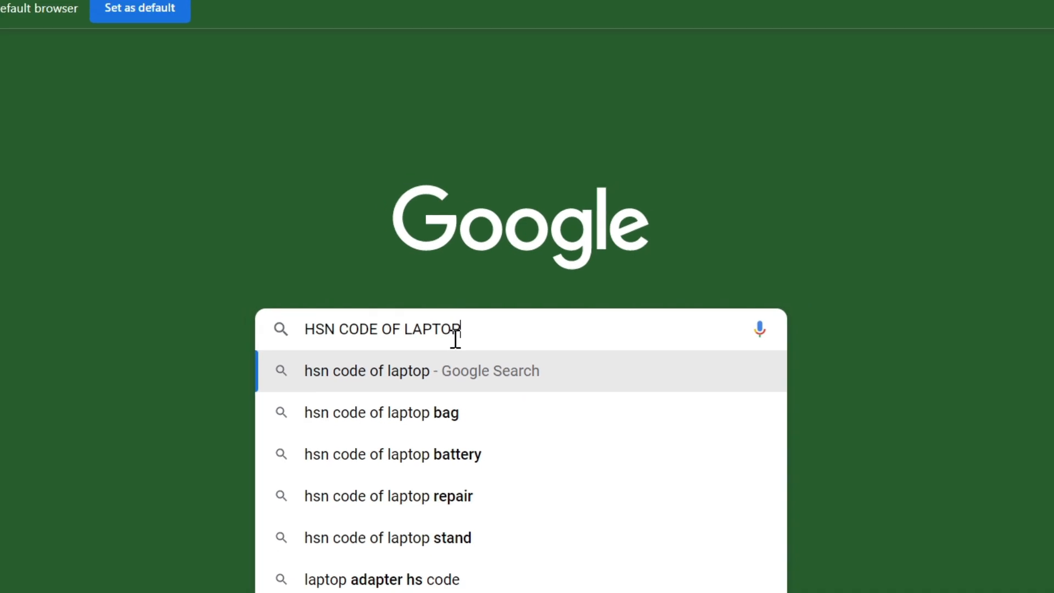
pyautogui.press('Return')
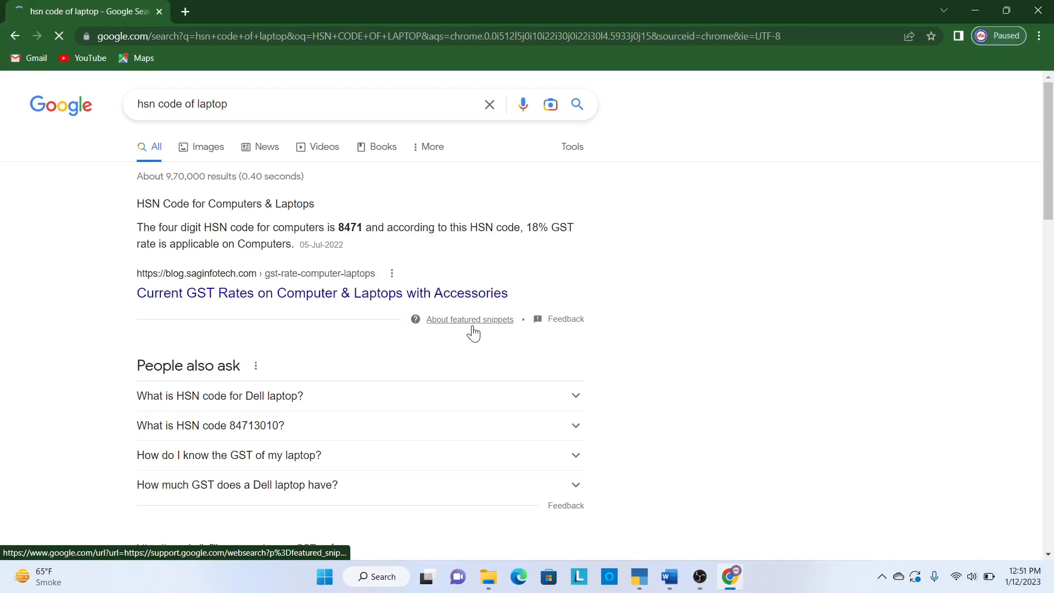
pyautogui.moveTo(339, 227); pyautogui.dragTo(369, 227)
pyautogui.click(367, 227)
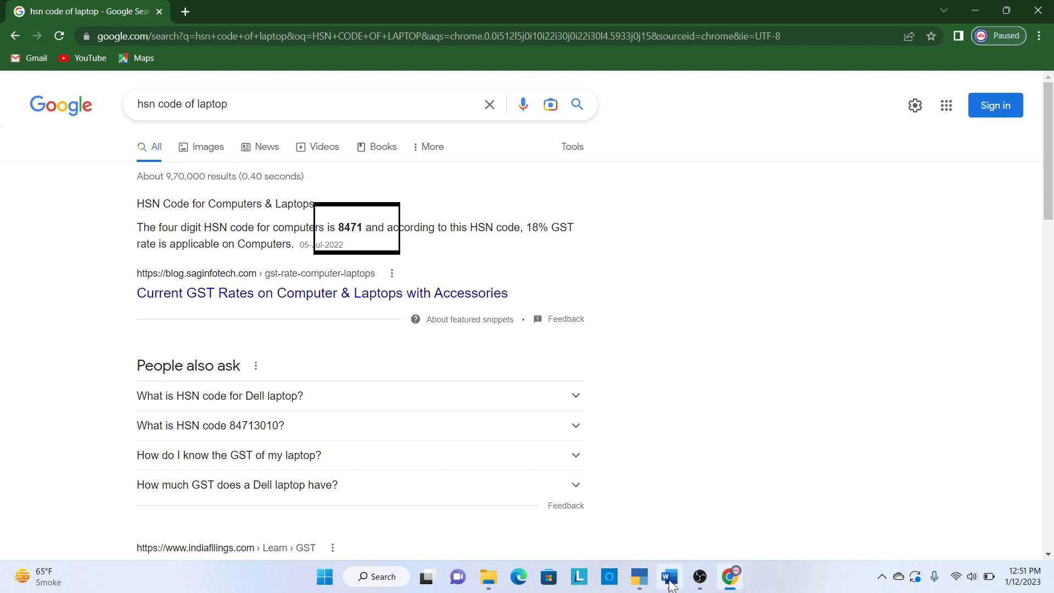
# Switch back to TallyPrime and set LAPTOP's HSN/SAC to 8471 with calculation type On Value.
pyautogui.click(639, 576)
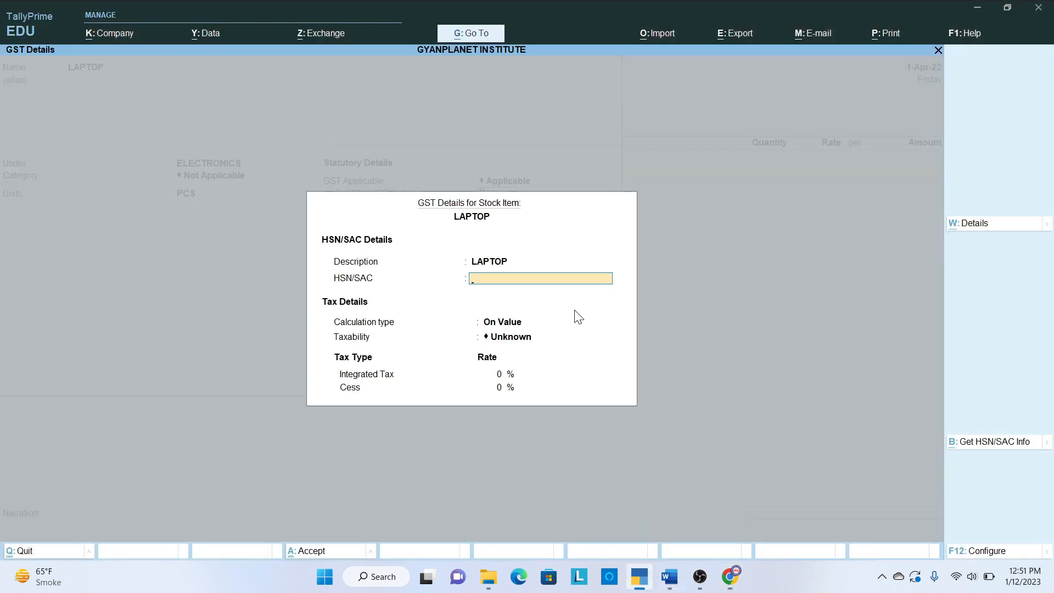
pyautogui.write('8471')
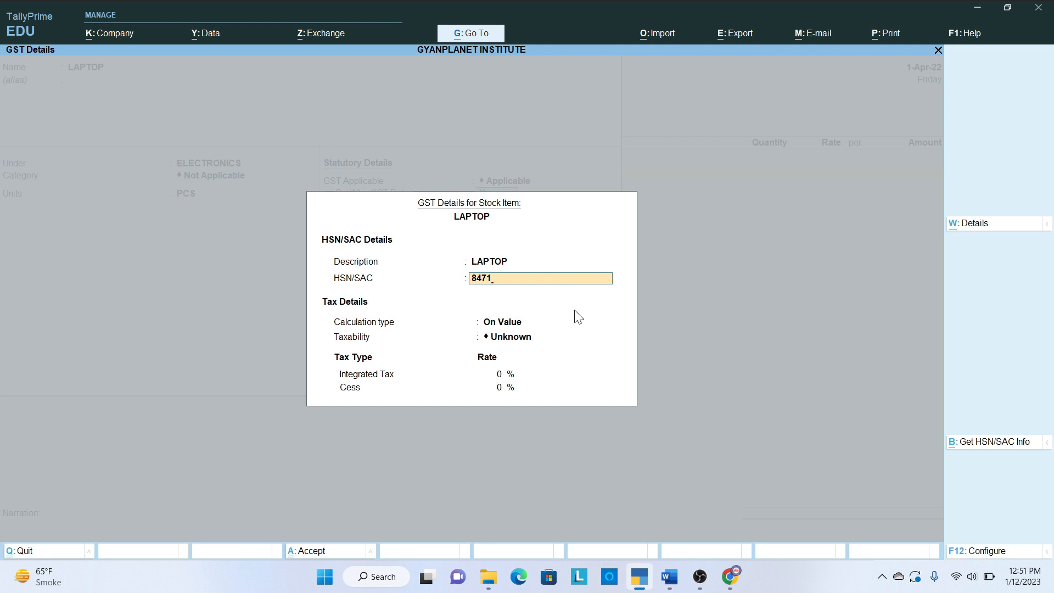
pyautogui.press('Return')
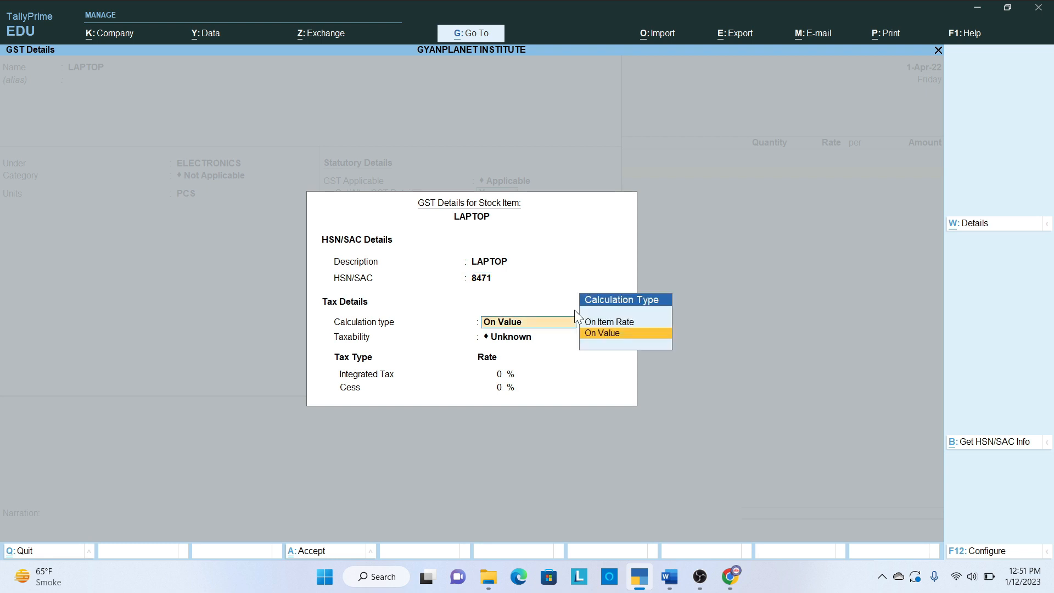
pyautogui.press('Return')
# Set LAPTOP's taxability to Taxable with 18% integrated tax and save the stock item.
pyautogui.press('Down')
pyautogui.press('Down')
pyautogui.press('Down')
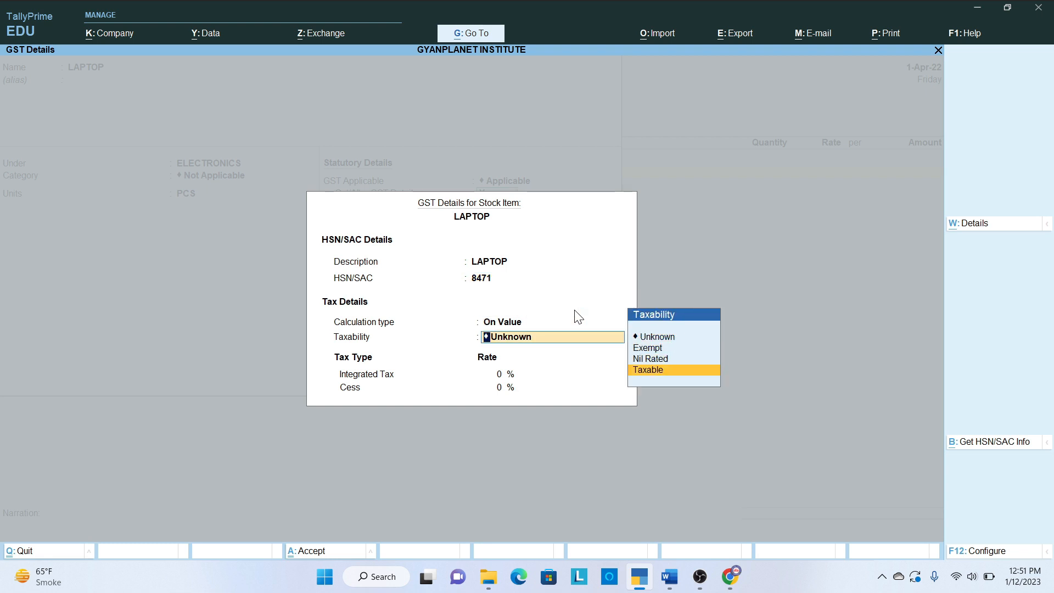
pyautogui.press('Return')
pyautogui.write('18')
pyautogui.press('Return')
pyautogui.press('Return')
pyautogui.press('Return')
pyautogui.press('Return')
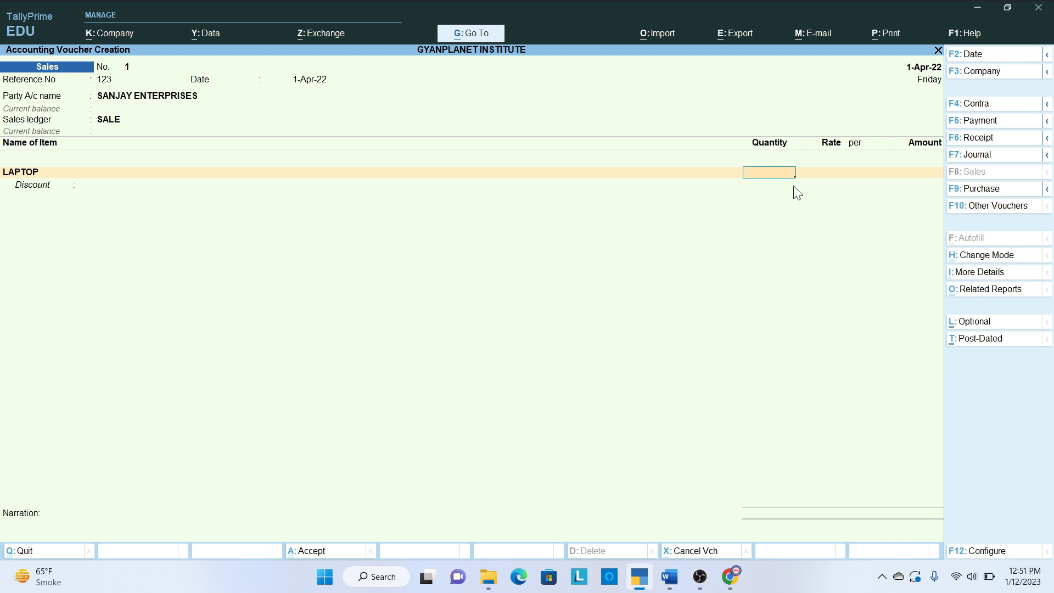
# Enter a quantity of 2 PCS at a rate of 35,220 for LAPTOP on the sales voucher.
pyautogui.write('2')
pyautogui.press('Return')
pyautogui.write('35220')
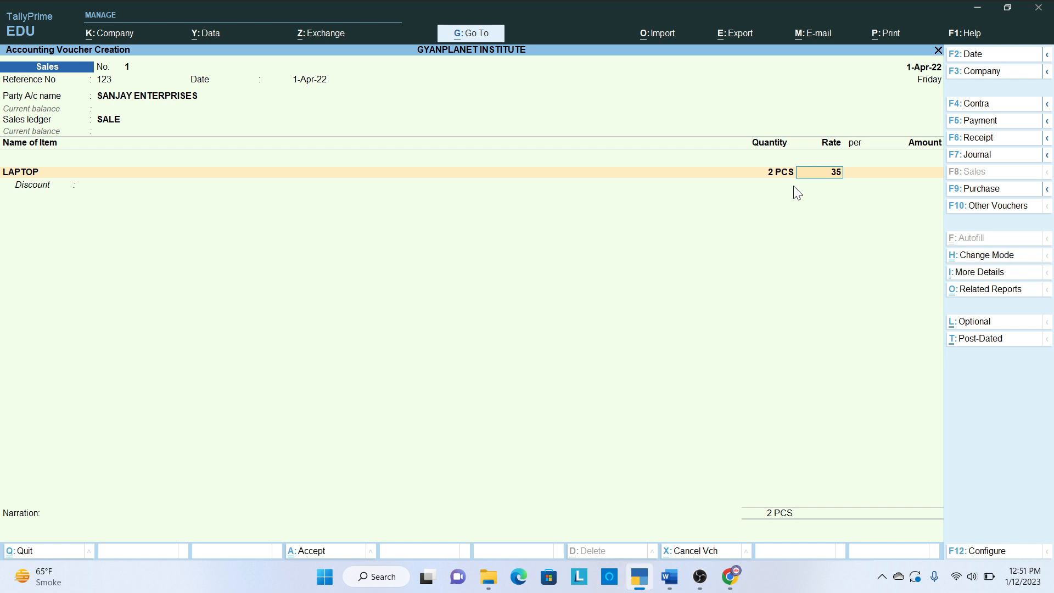
pyautogui.press('Return')
pyautogui.press('Return')
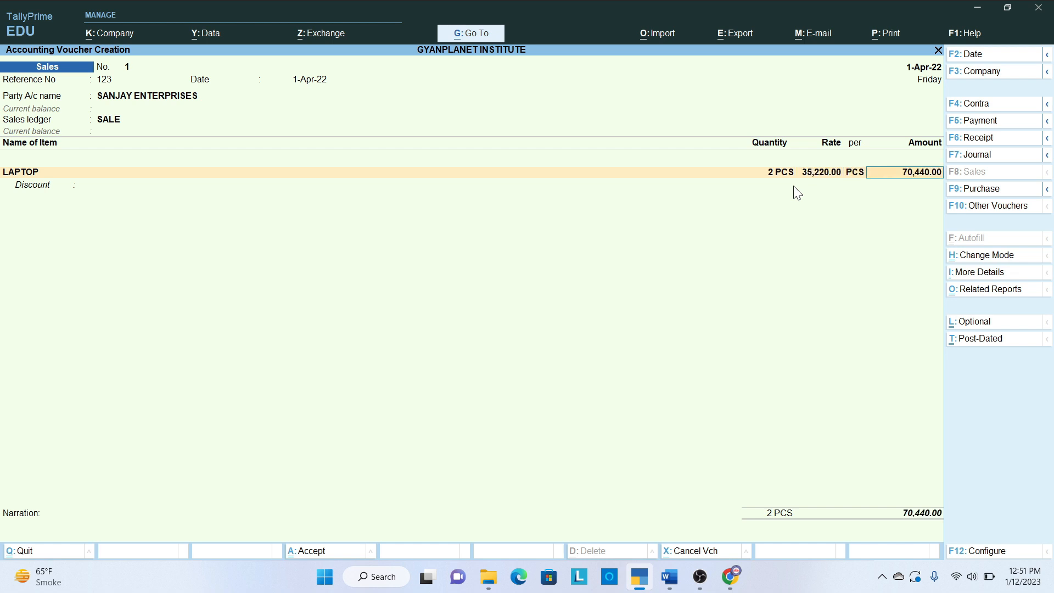
pyautogui.press('Return')
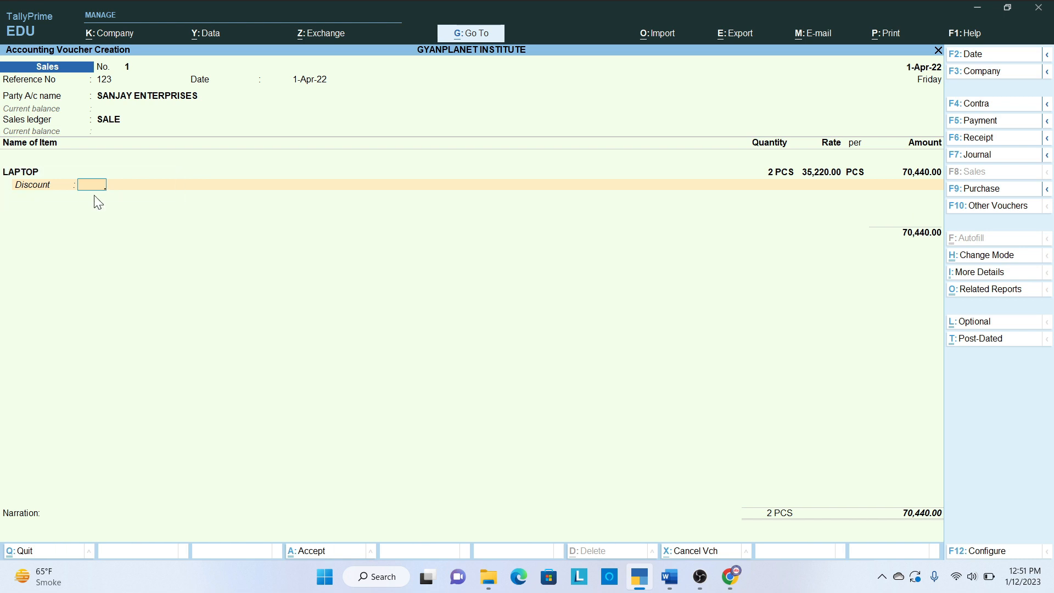
# Check the Provide Cash/Trade Discount option in the sales voucher configuration and accept the existing settings.
pyautogui.press('F12')
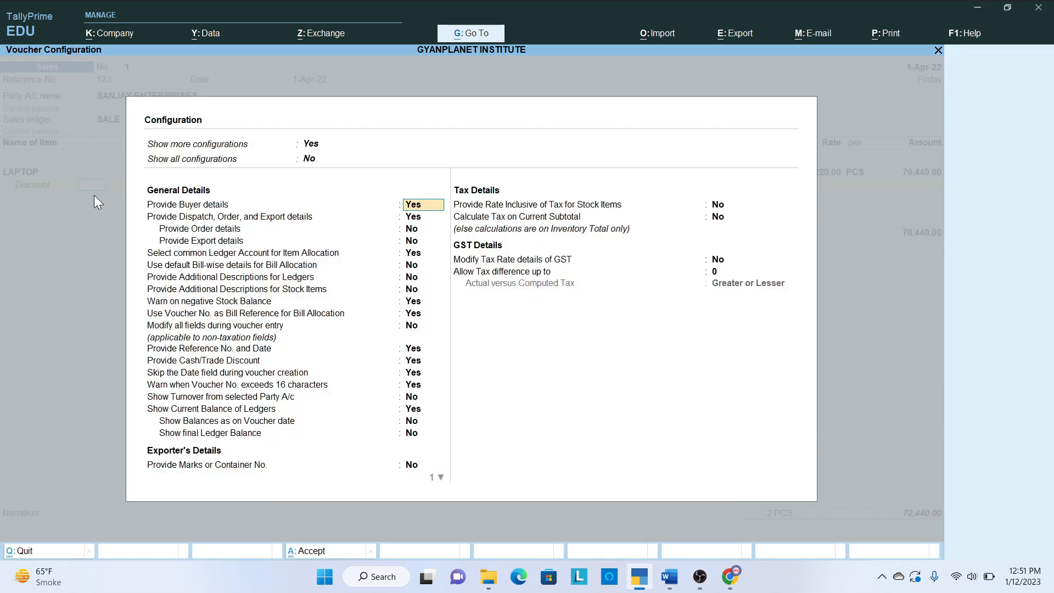
pyautogui.press('Down')
pyautogui.press('Down')
pyautogui.press('Down')
pyautogui.press('Down')
pyautogui.press('Down')
pyautogui.press('Down')
pyautogui.press('Down')
pyautogui.press('Down')
pyautogui.press('Down')
pyautogui.press('Down')
pyautogui.press('Down')
pyautogui.press('Down')
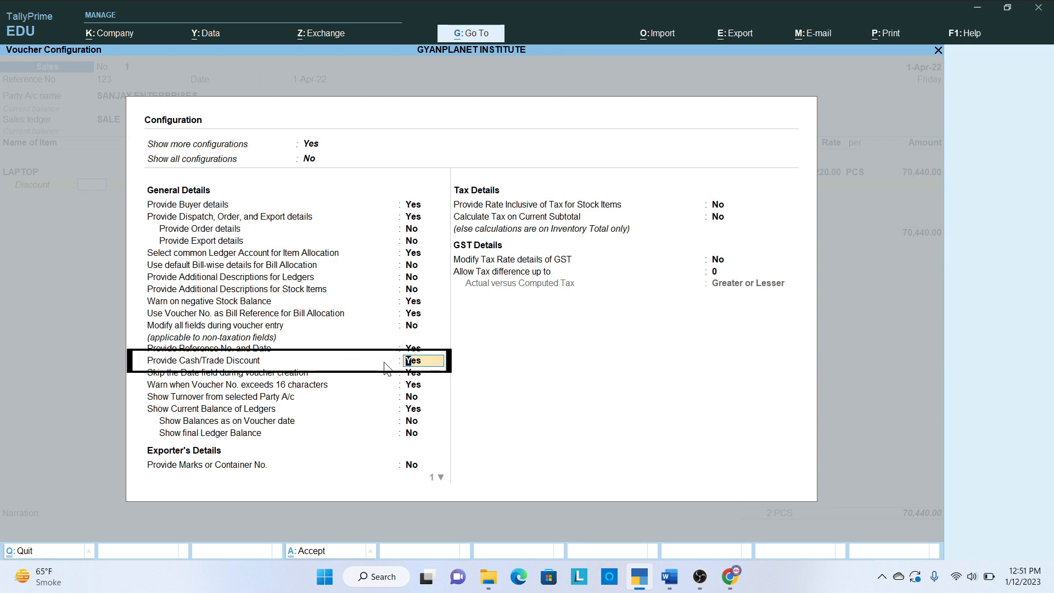
pyautogui.press('Down')
pyautogui.press('Down')
pyautogui.press('Down')
pyautogui.press('Down')
pyautogui.press('Down')
pyautogui.press('Down')
pyautogui.press('Down')
pyautogui.press('Down')
pyautogui.press('Return')
pyautogui.press('Return')
pyautogui.press('Return')
pyautogui.press('Return')
pyautogui.press('Return')
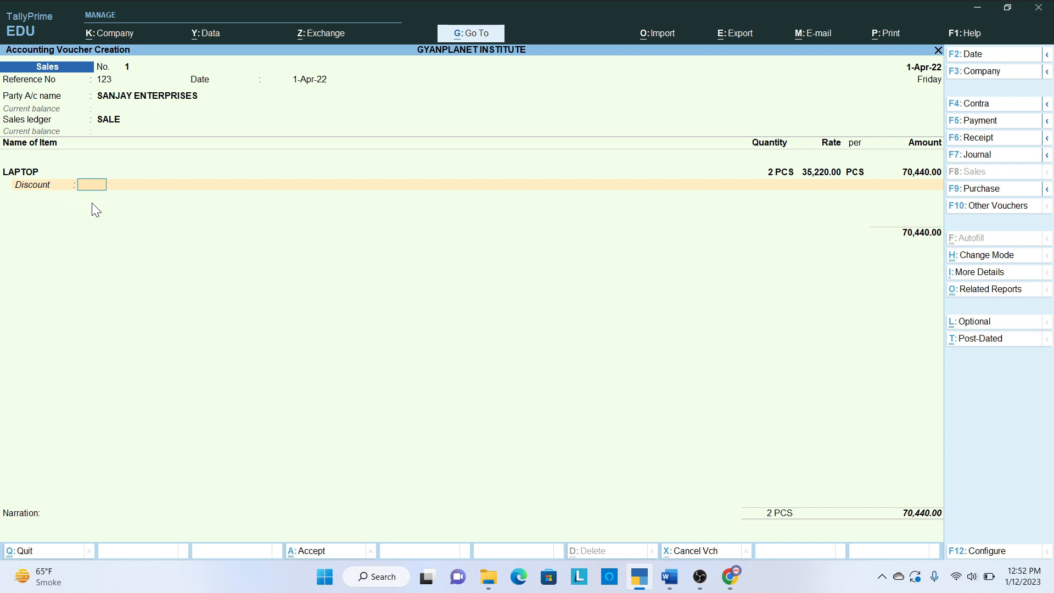
# Apply a 2 % discount to the LAPTOP line.
pyautogui.write('2 %')
pyautogui.press('Return')
pyautogui.press('Return')
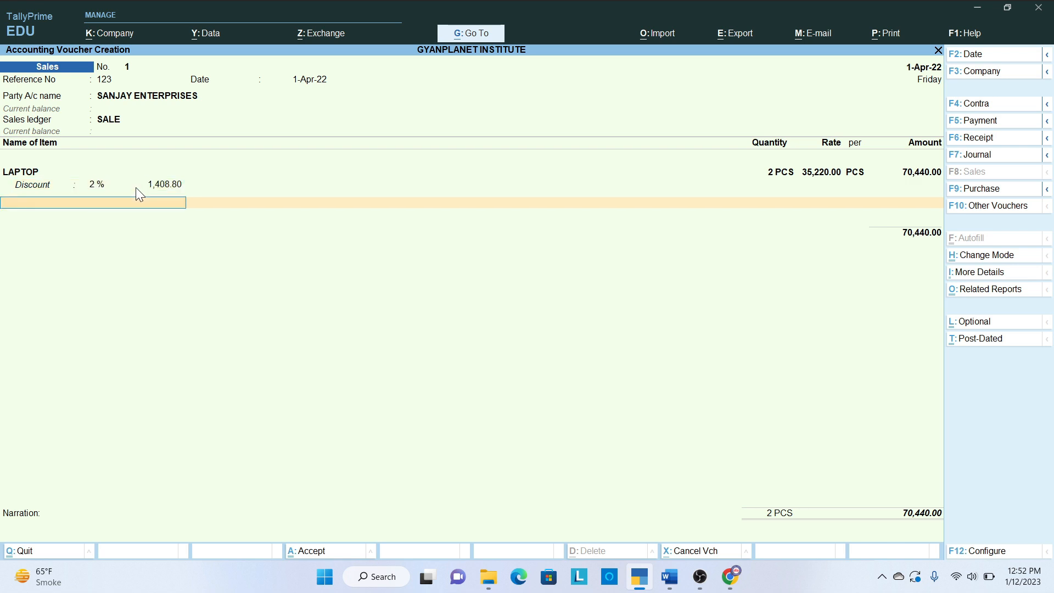
# Create a stock item named PRINTER under the ELECTRONICS group, with category Not Applicable and units PCS.
pyautogui.hotkey('alt', 'c')
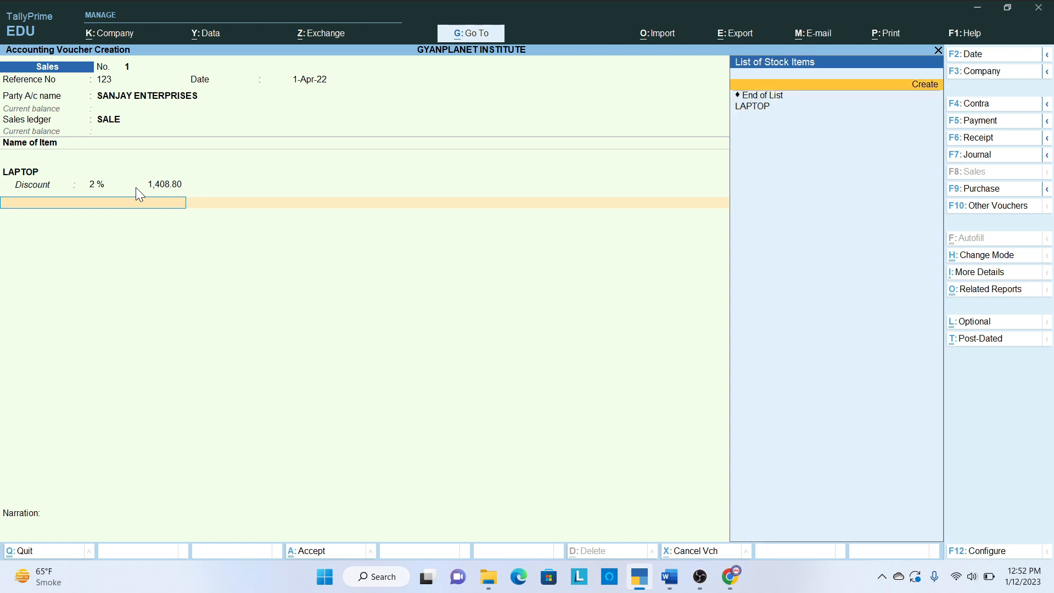
pyautogui.write('PRINTER')
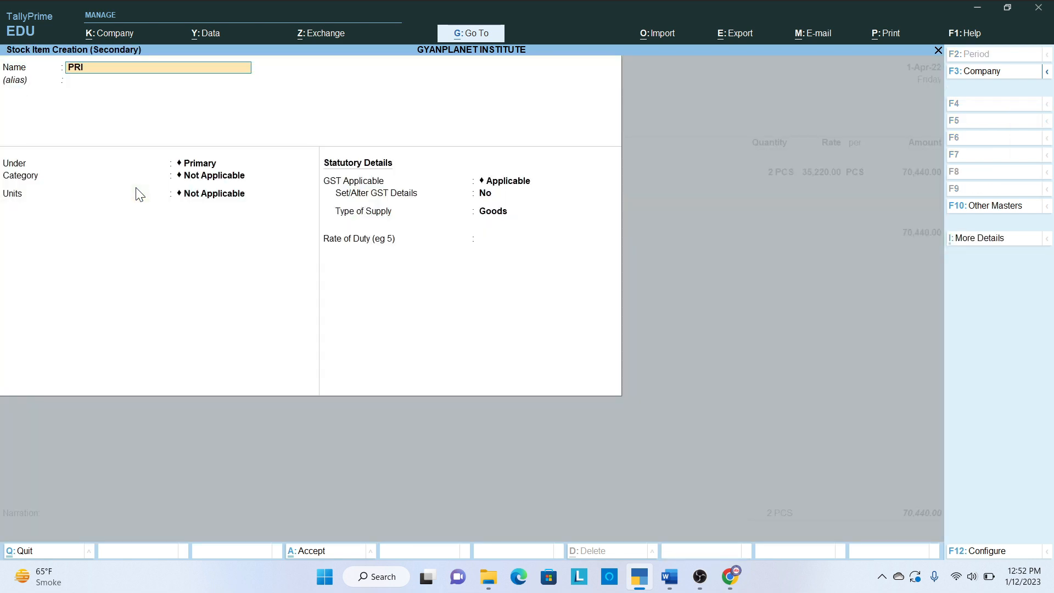
pyautogui.press('Return')
pyautogui.press('Return')
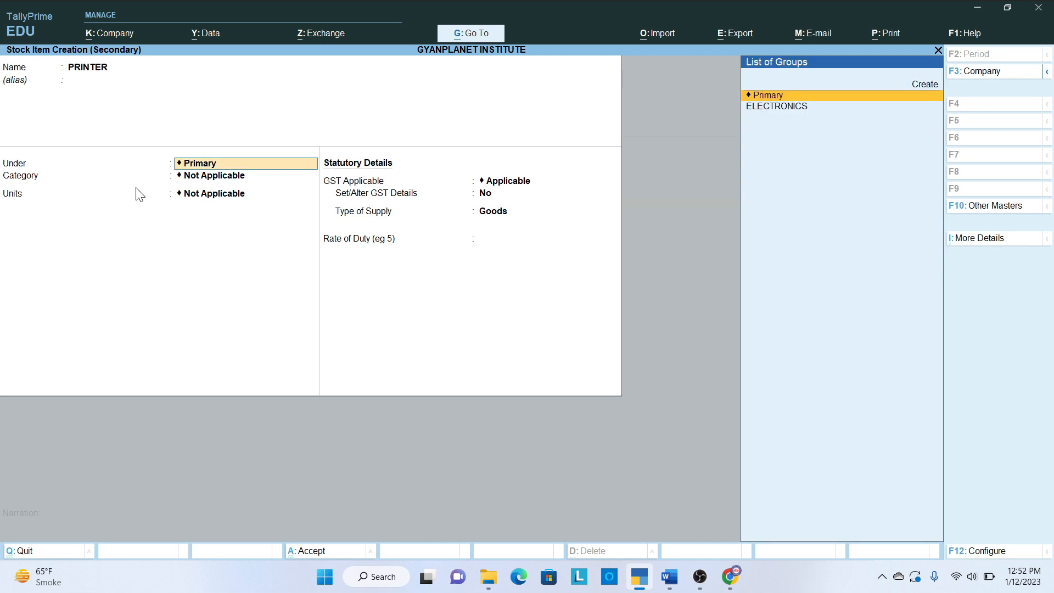
pyautogui.press('Down')
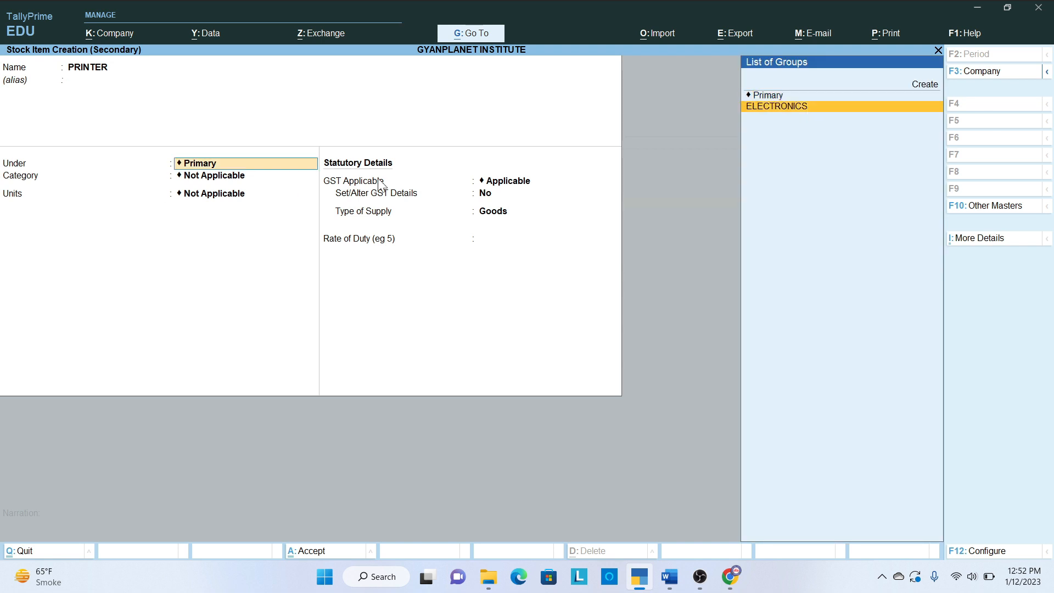
pyautogui.press('Return')
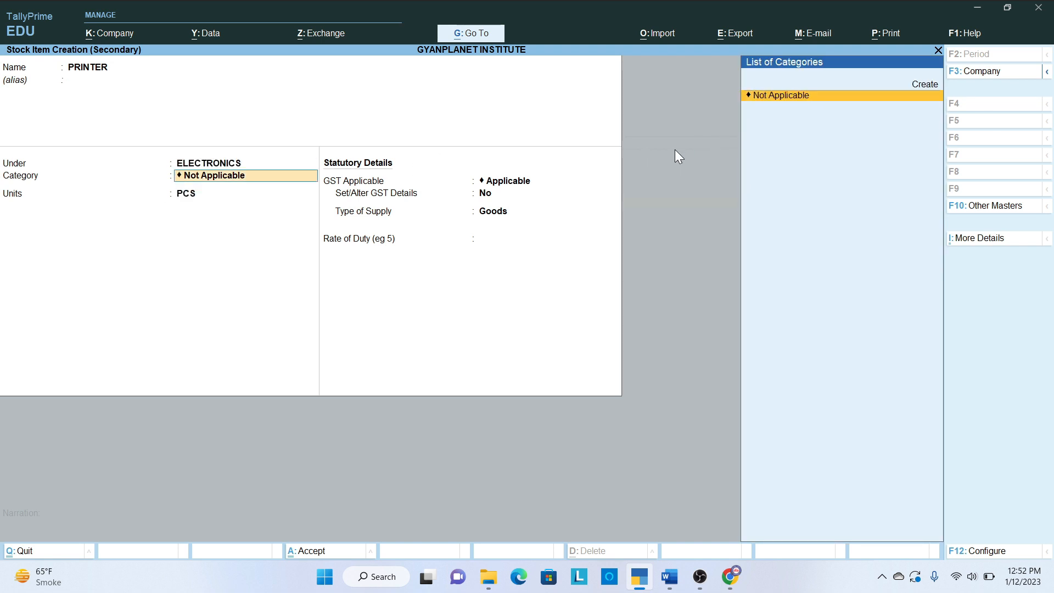
pyautogui.press('Return')
pyautogui.press('Return')
# Enable GST details for the PRINTER item, entering PRINTER as the description and 1234 as the HSN/SAC code.
pyautogui.press('Return')
pyautogui.write('YES')
pyautogui.press('Return')
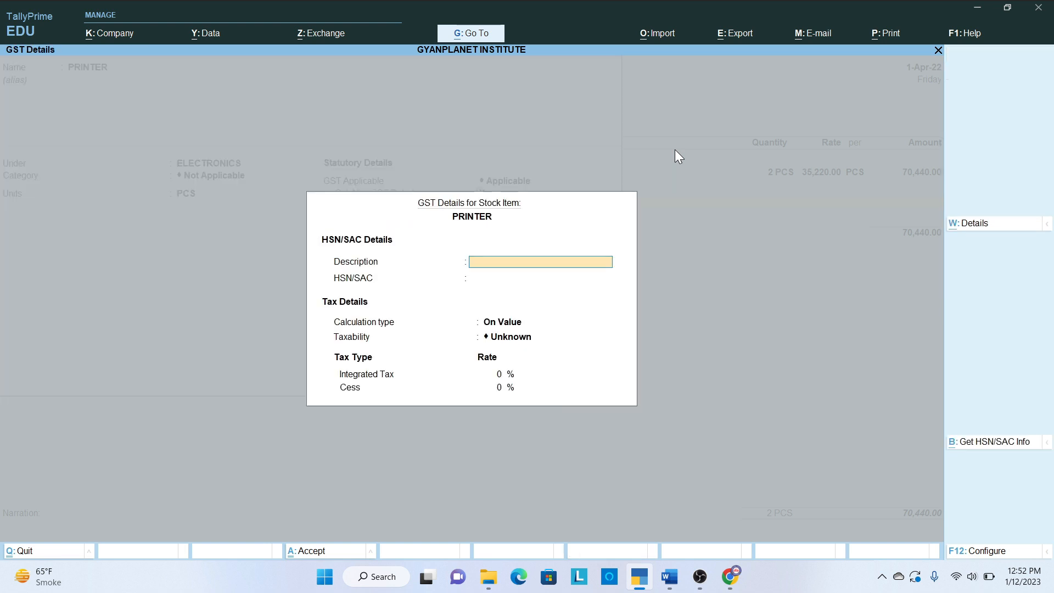
pyautogui.write('PRINTER')
pyautogui.press('Return')
pyautogui.write('12')
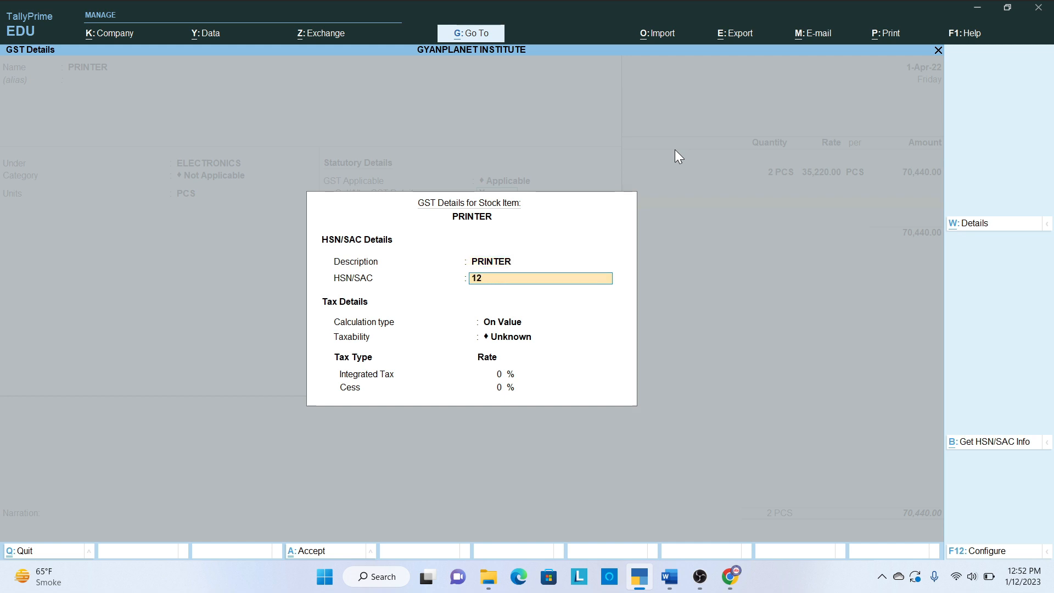
pyautogui.write('34')
pyautogui.press('Return')
# Set PRINTER's taxability to Taxable with 18% integrated tax and save the stock item.
pyautogui.press('Return')
pyautogui.press('Down')
pyautogui.press('Down')
pyautogui.press('Down')
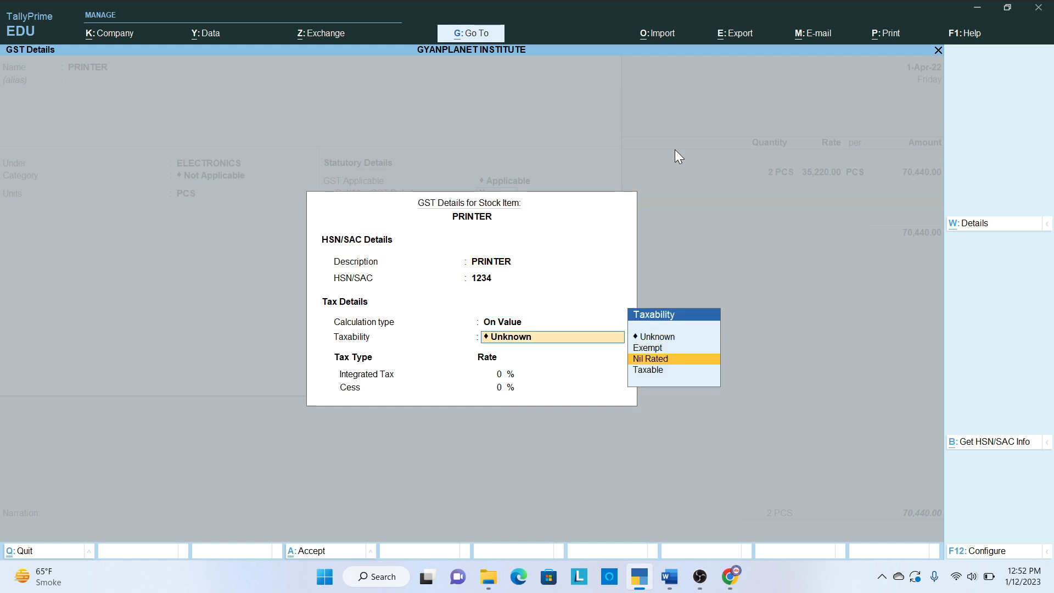
pyautogui.press('Return')
pyautogui.write('18')
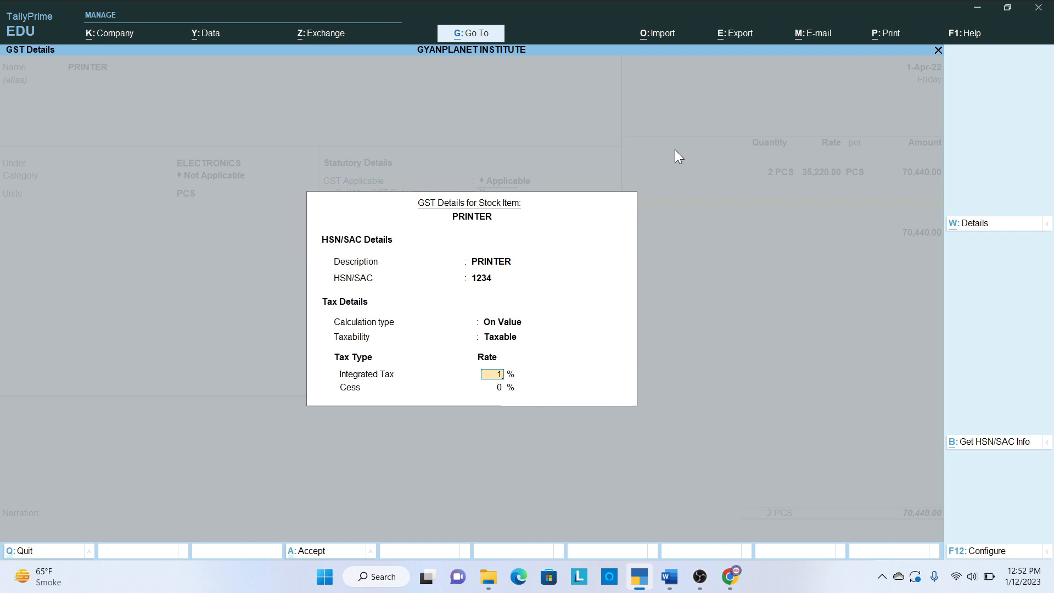
pyautogui.press('Return')
pyautogui.press('Return')
pyautogui.press('Return')
pyautogui.press('Return')
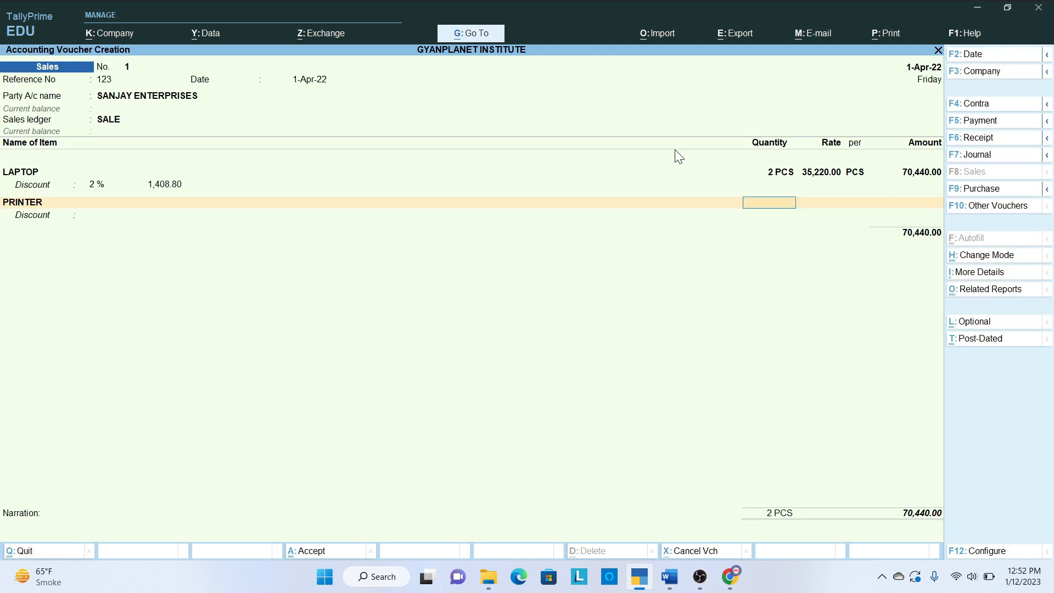
# Enter a quantity of 1 PCS at a rate of 6,850 for PRINTER on the sales voucher.
pyautogui.write('1')
pyautogui.press('Return')
pyautogui.press('Return')
pyautogui.write('6850')
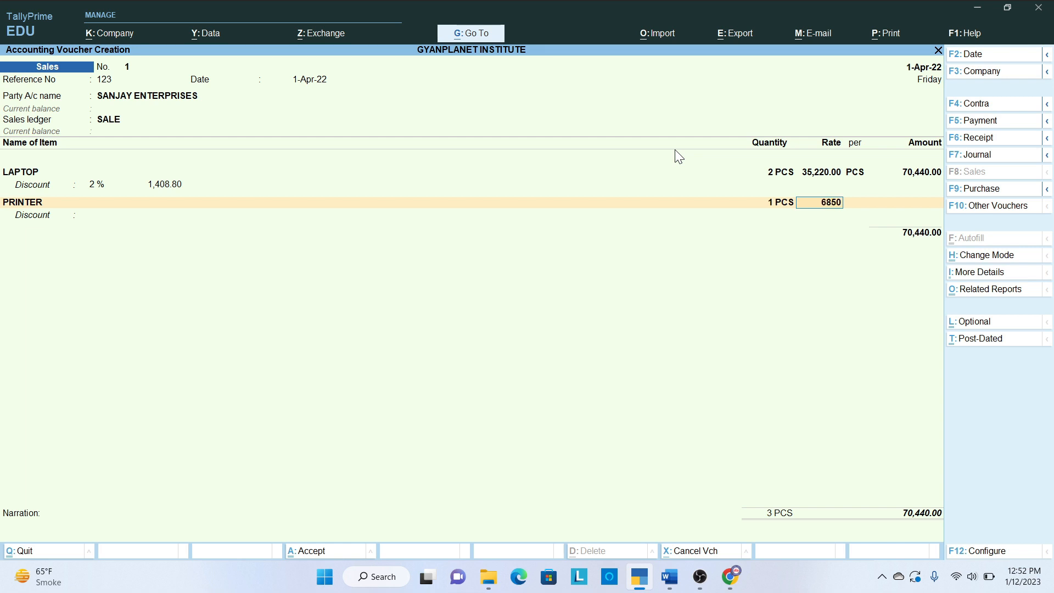
pyautogui.press('Return')
pyautogui.press('Return')
pyautogui.press('Return')
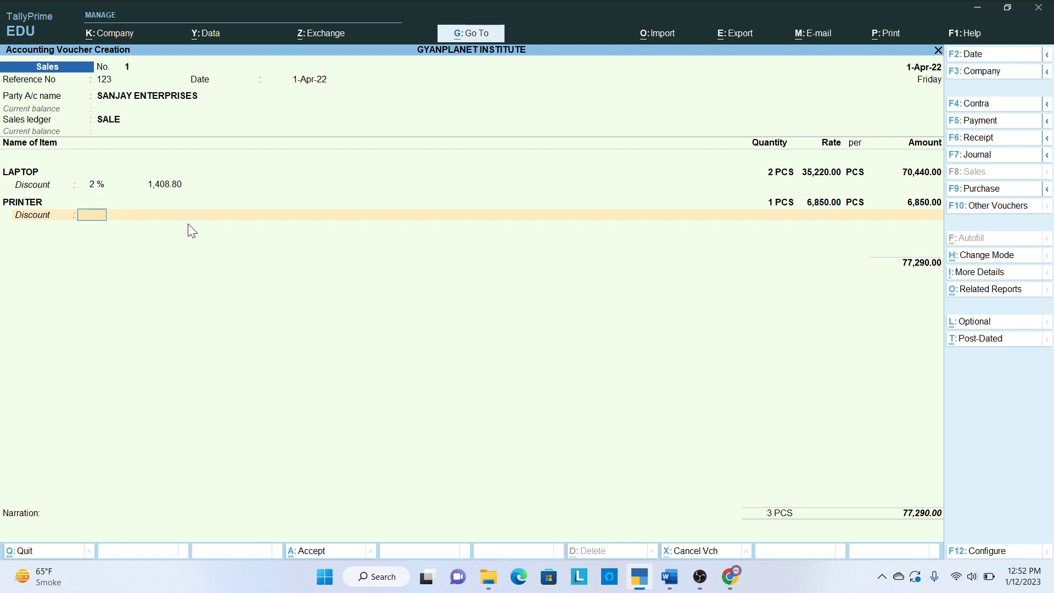
# Apply a flat discount of 50 to the PRINTER line and end the item list.
pyautogui.press('Return')
pyautogui.write('50')
pyautogui.press('Return')
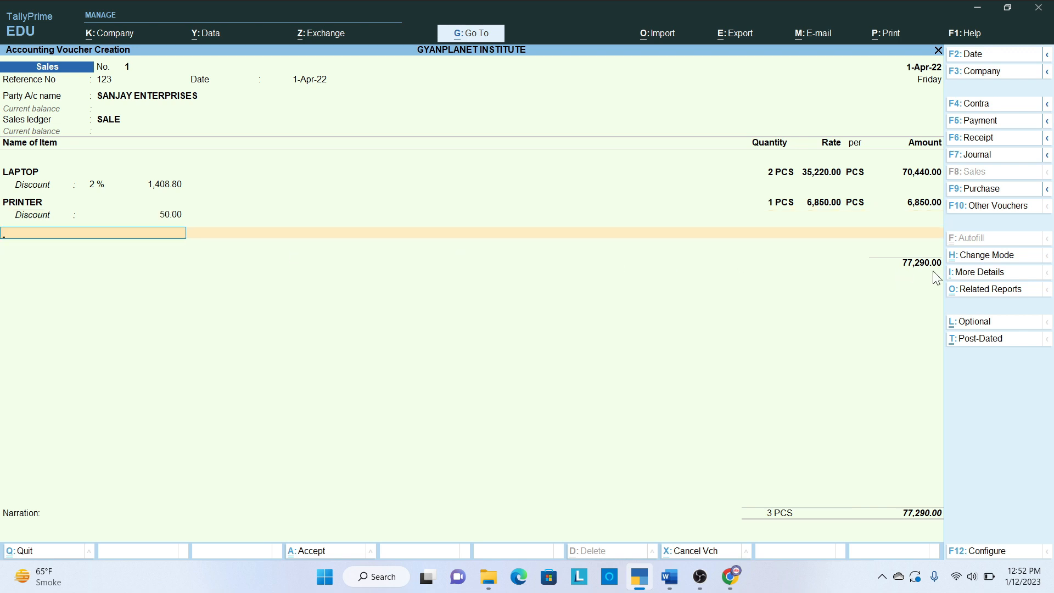
pyautogui.press('Return')
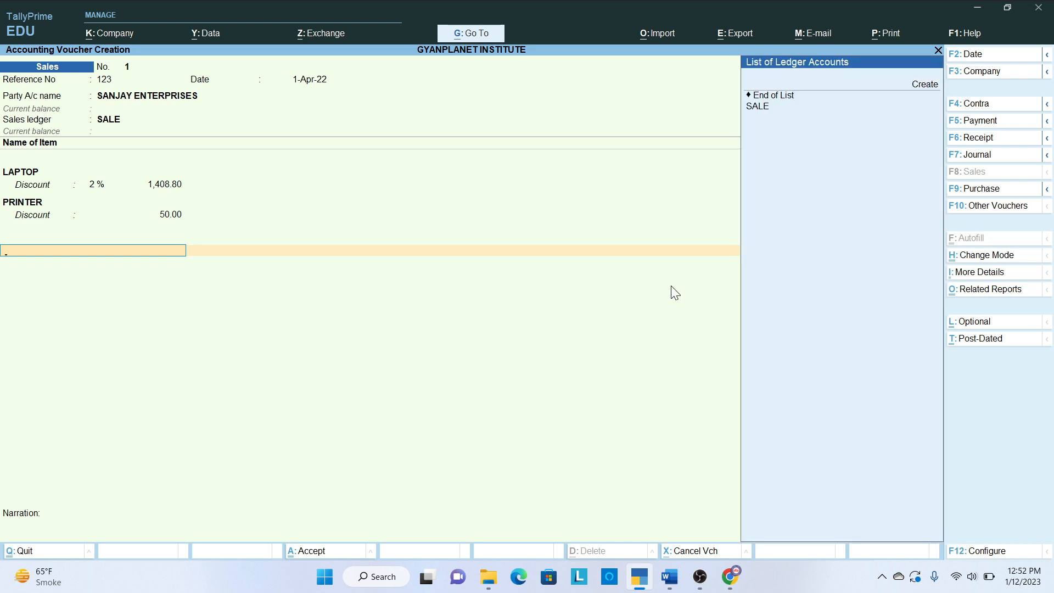
# Start a new ledger named DISCOUNT from the voucher and place it under Indirect Expenses.
pyautogui.hotkey('alt', 'c')
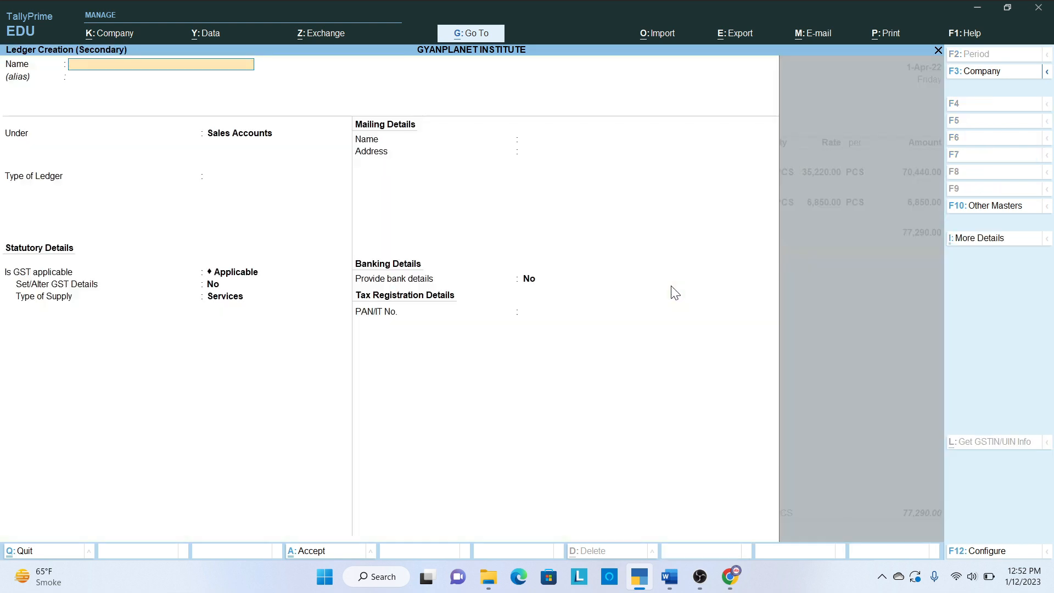
pyautogui.write('DISCOUNT')
pyautogui.press('Return')
pyautogui.write('IN')
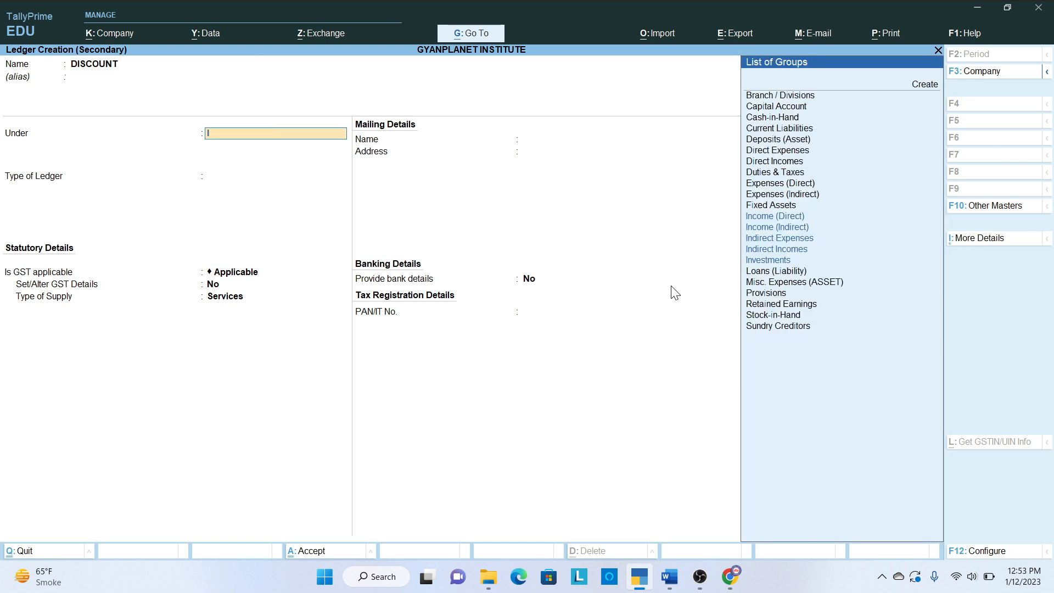
pyautogui.press('Down')
pyautogui.press('Down')
pyautogui.press('Down')
pyautogui.press('Down')
pyautogui.press('Down')
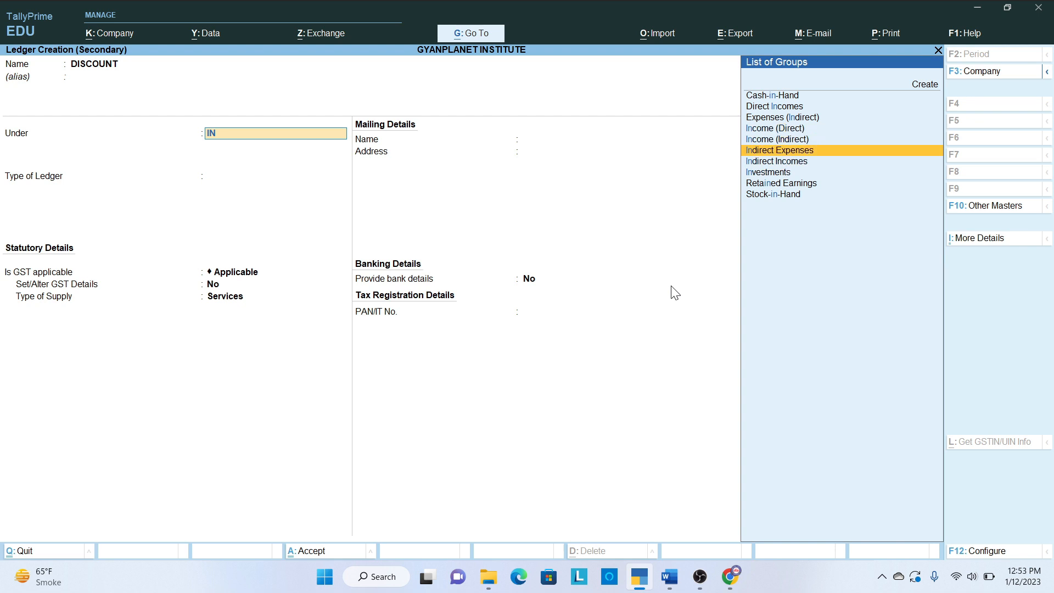
pyautogui.press('Return')
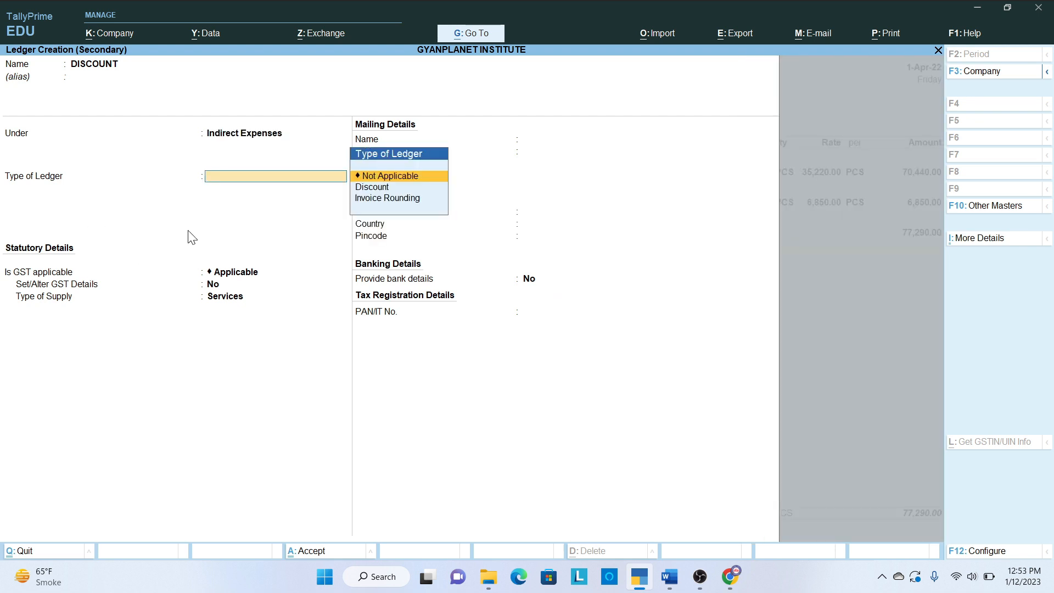
# Set the DISCOUNT ledger's type to Discount, save it, and accept its automatic amount on the voucher.
pyautogui.press('Down')
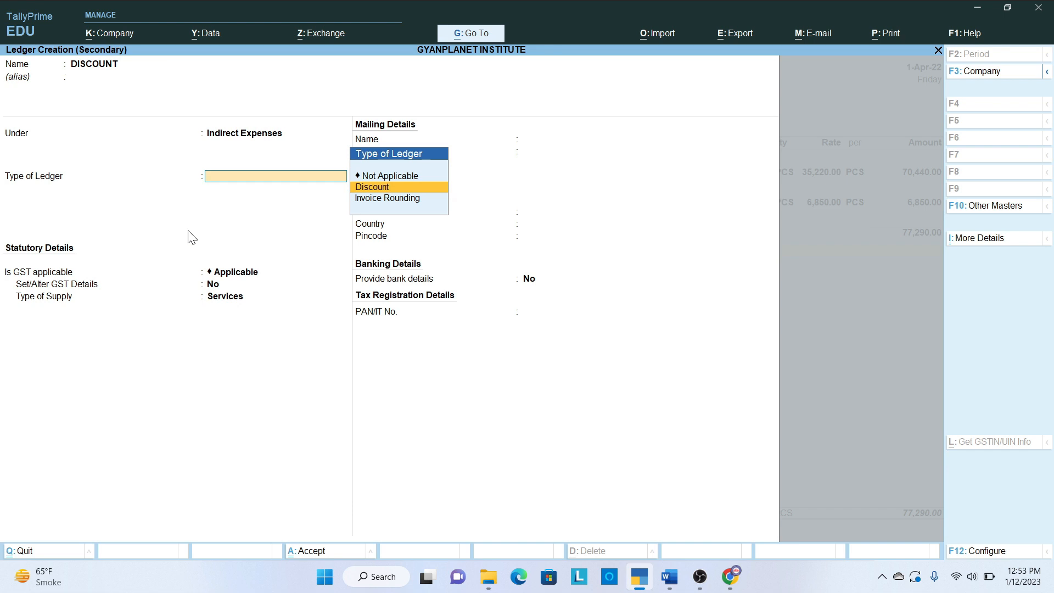
pyautogui.press('Return')
pyautogui.press('Return')
pyautogui.press('Return')
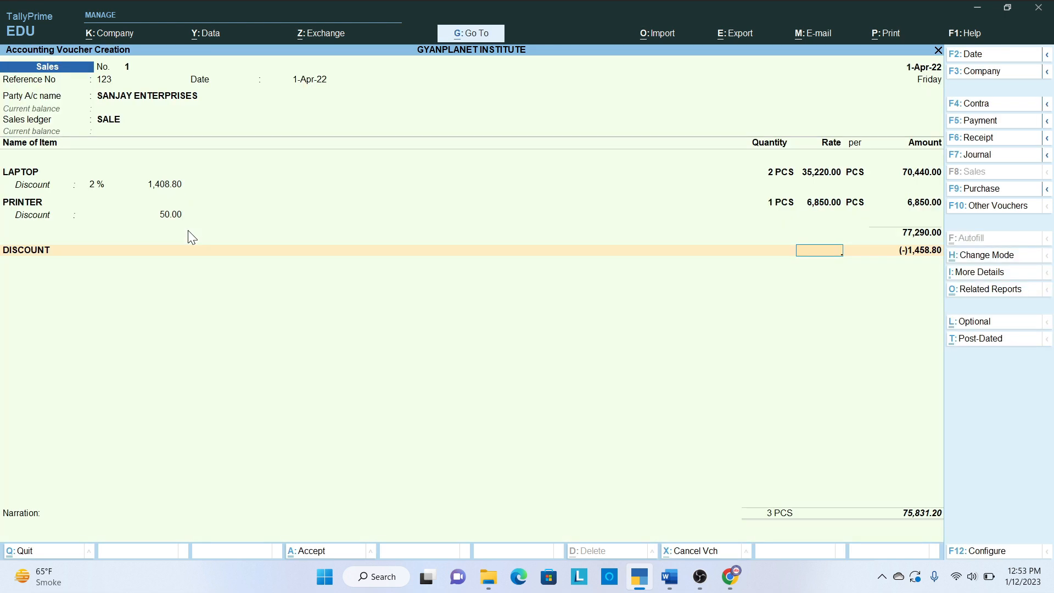
pyautogui.press('Return')
pyautogui.press('Return')
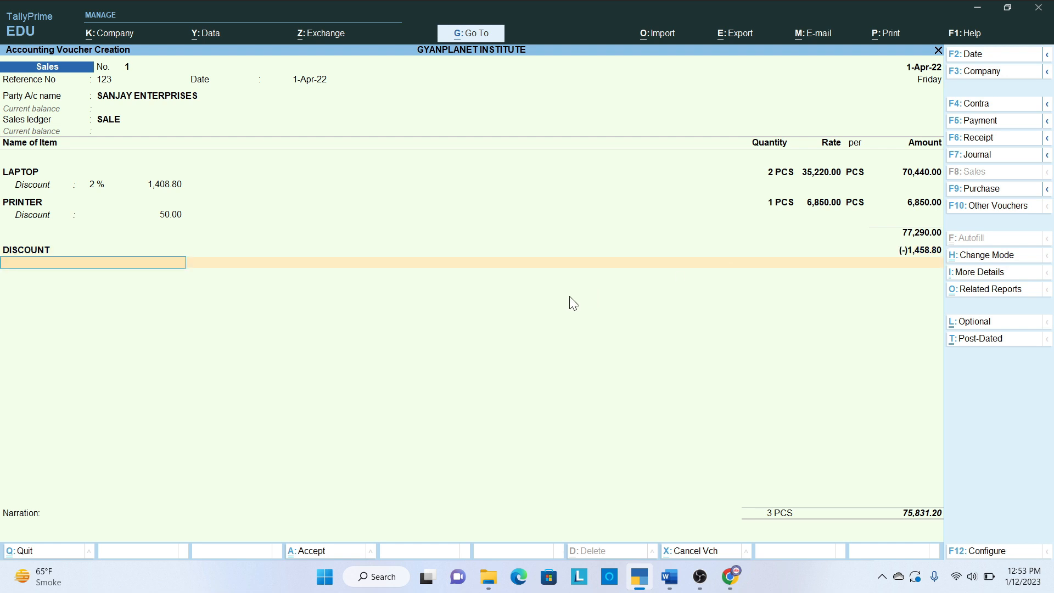
# Start a new ledger named OUTPUT FREIGHT under Indirect Incomes, with the ledger type Not Applicable.
pyautogui.hotkey('alt', 'c')
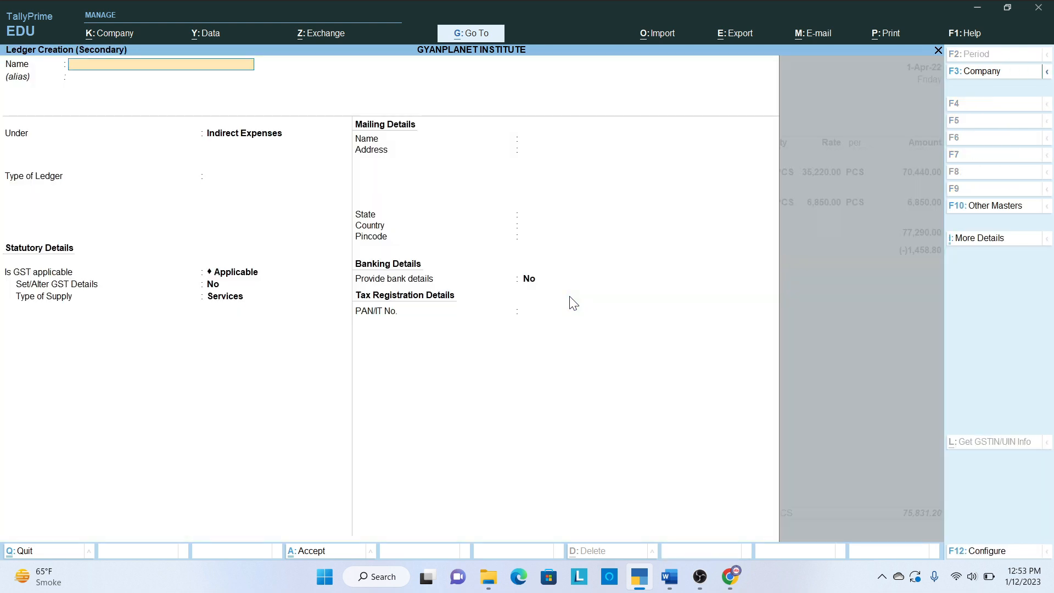
pyautogui.write('OUTPUT FREIGHT')
pyautogui.press('Return')
pyautogui.press('Return')
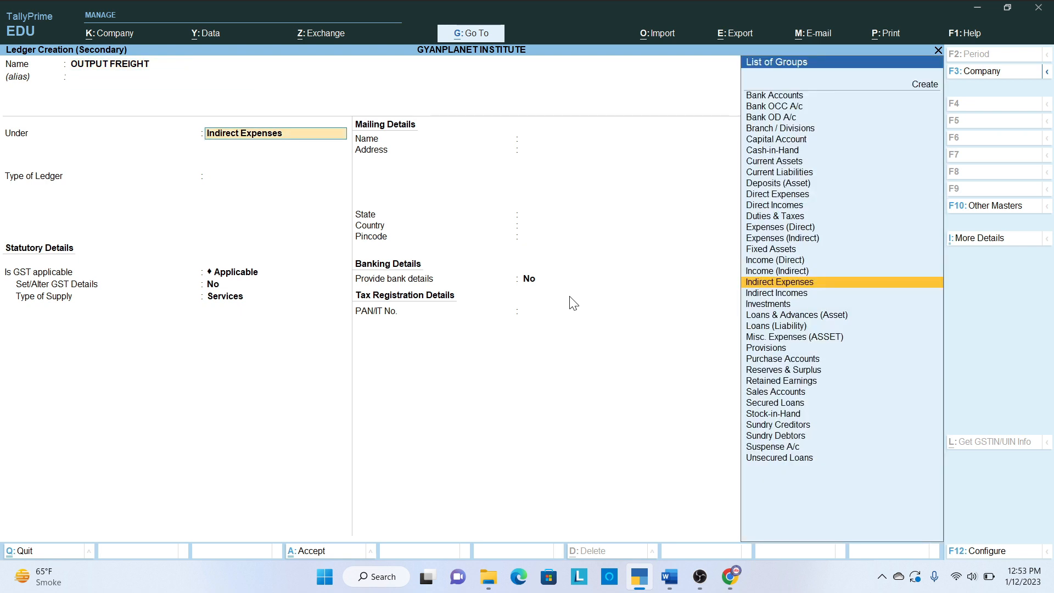
pyautogui.write('IN')
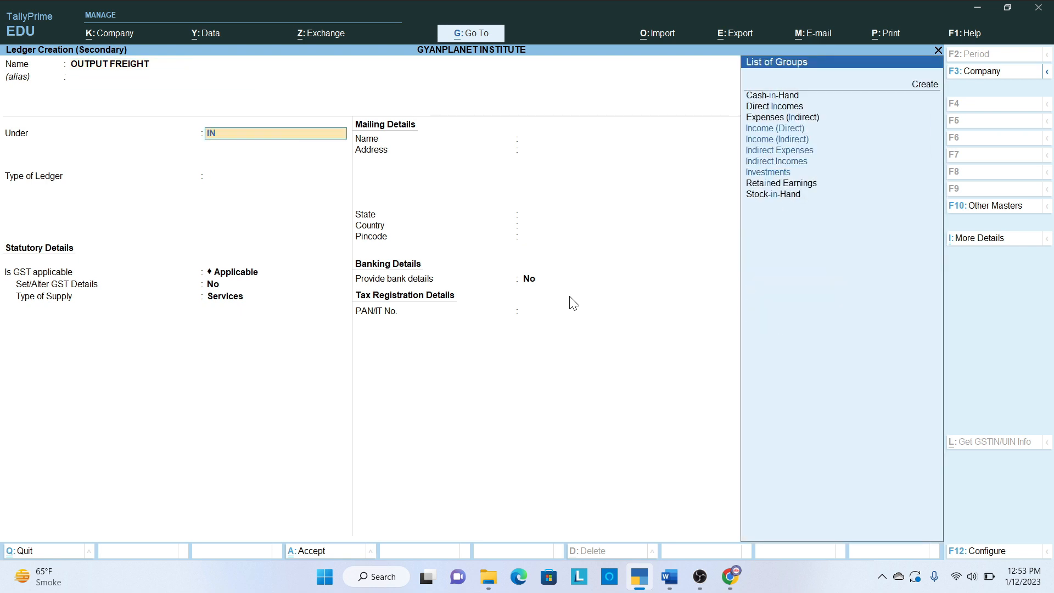
pyautogui.press('Down')
pyautogui.press('Down')
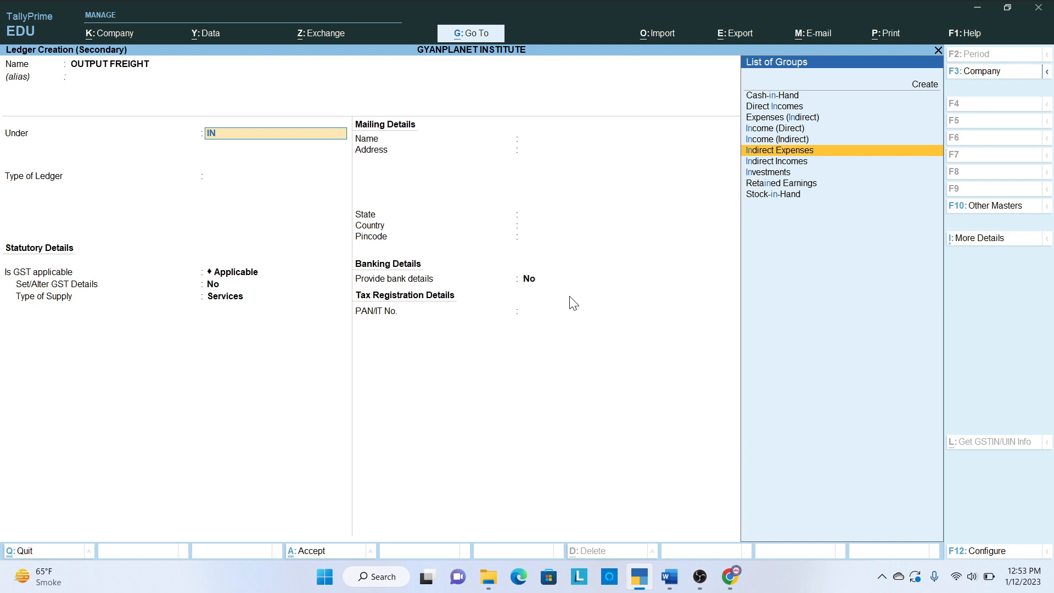
pyautogui.press('Down')
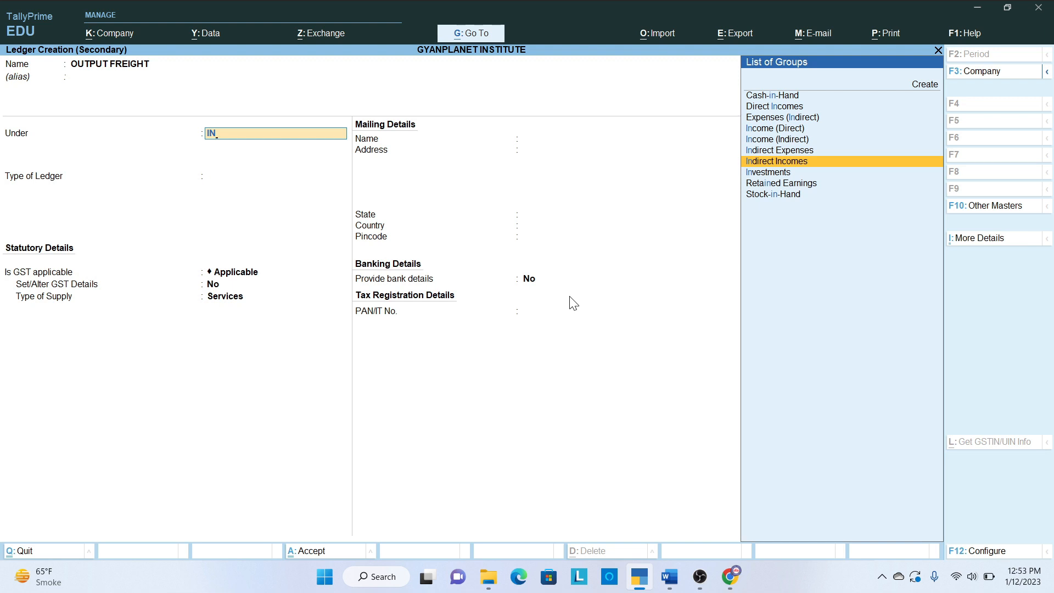
pyautogui.press('Return')
pyautogui.press('Return')
# Enable GST details for the OUTPUT FREIGHT ledger, entering SERVICE as the description and 4563 as the HSN/SAC code.
pyautogui.press('Return')
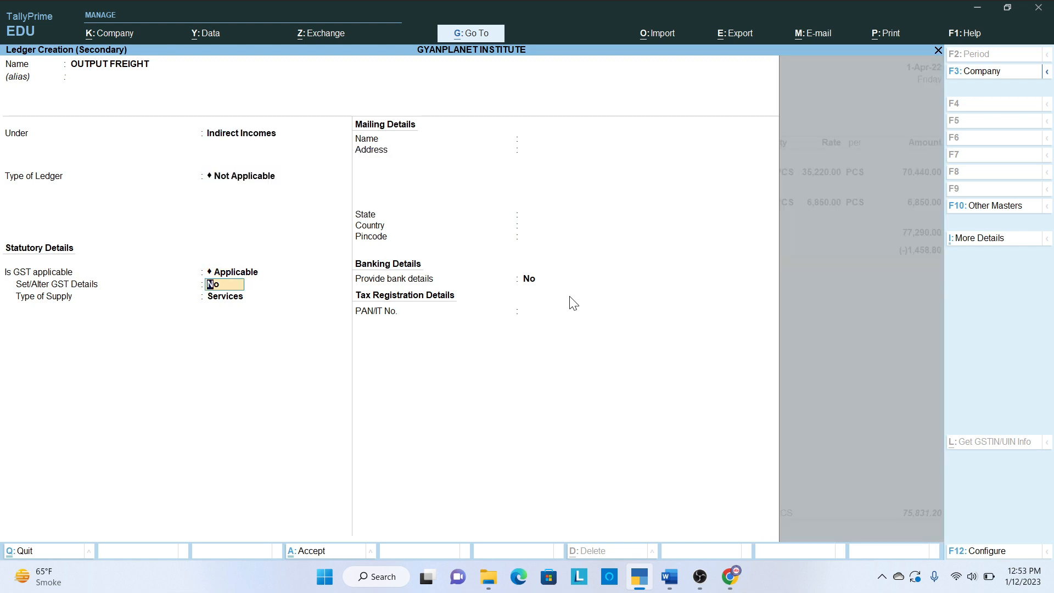
pyautogui.write('YES')
pyautogui.press('Return')
pyautogui.write('SERVICE')
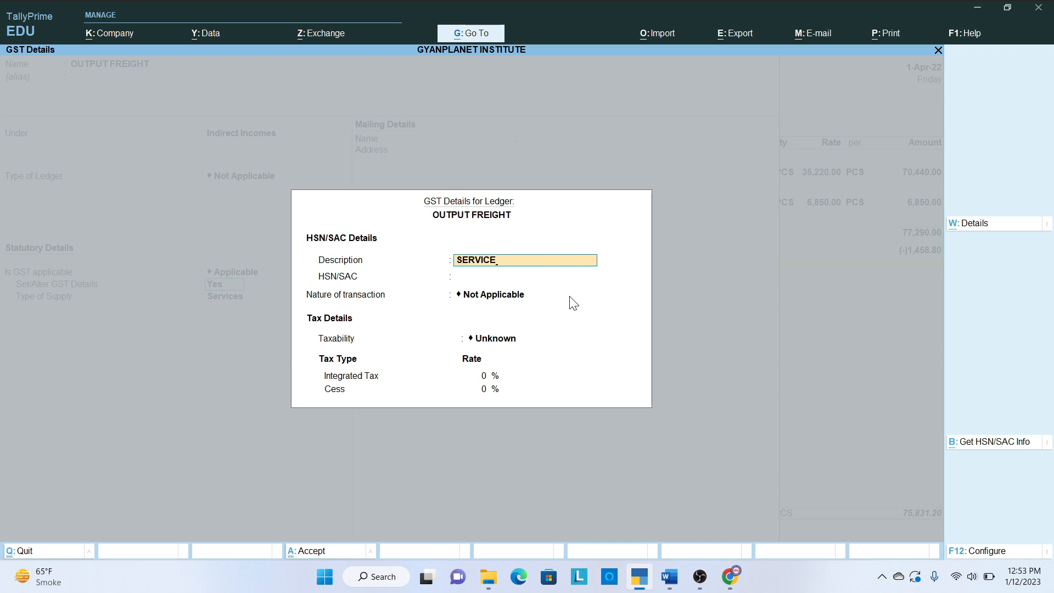
pyautogui.press('Return')
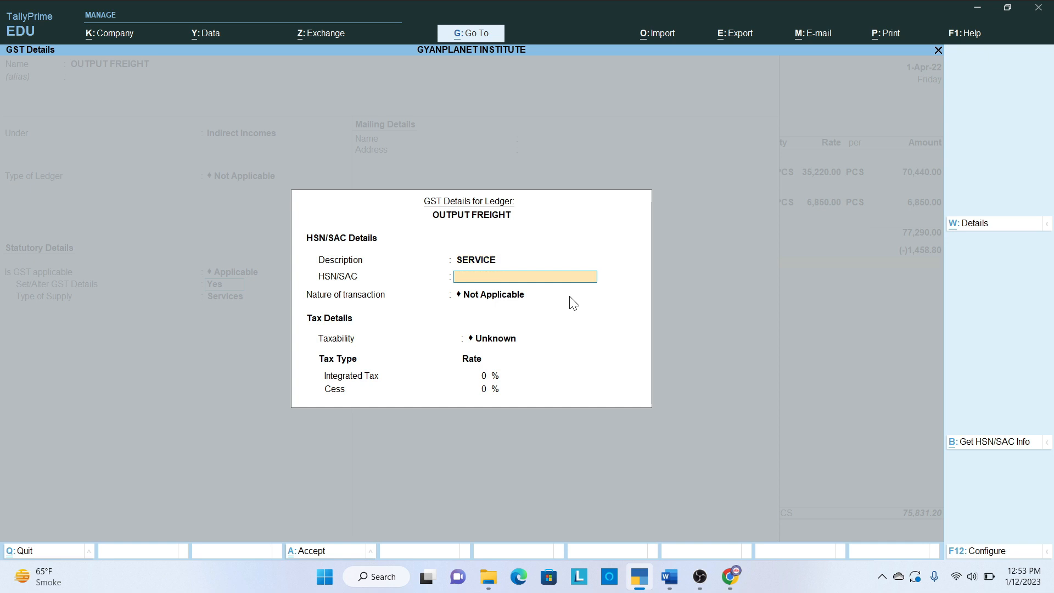
pyautogui.write('4563')
pyautogui.press('Return')
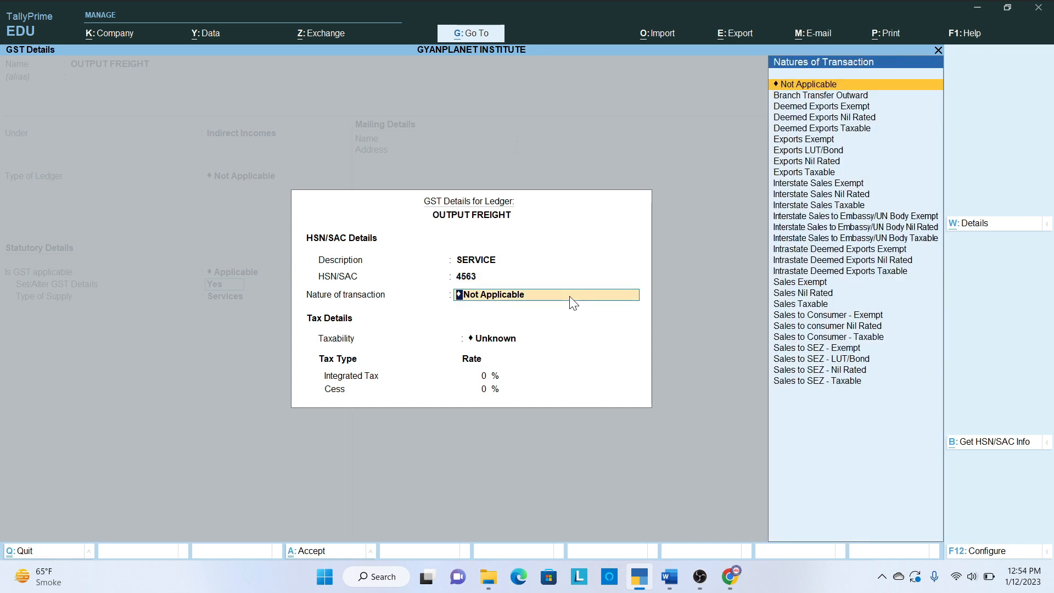
# Choose Interstate Sales Taxable as OUTPUT FREIGHT's nature of transaction.
pyautogui.press('Down')
pyautogui.press('Down')
pyautogui.press('Down')
pyautogui.press('Down')
pyautogui.press('Down')
pyautogui.press('Down')
pyautogui.press('Down')
pyautogui.press('Down')
pyautogui.press('Down')
pyautogui.press('Down')
pyautogui.press('Down')
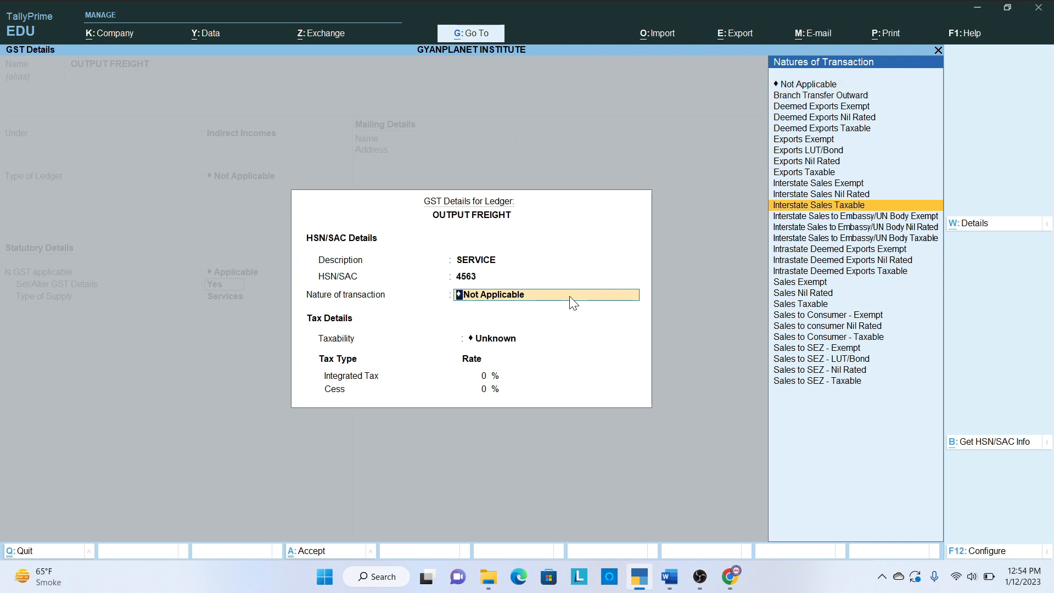
pyautogui.press('Down')
pyautogui.press('Down')
pyautogui.press('Down')
pyautogui.press('Down')
pyautogui.press('Down')
pyautogui.press('Down')
pyautogui.press('Down')
pyautogui.press('Down')
pyautogui.press('Down')
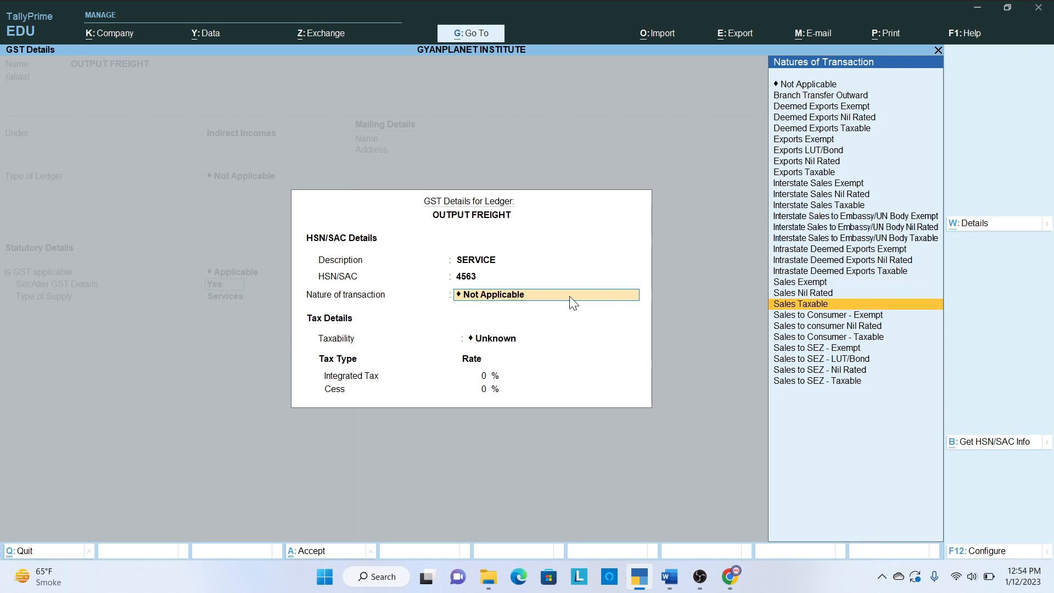
pyautogui.press('Up')
pyautogui.press('Up')
pyautogui.press('Up')
pyautogui.press('Up')
pyautogui.press('Up')
pyautogui.press('Up')
pyautogui.press('Up')
pyautogui.press('Up')
pyautogui.press('Up')
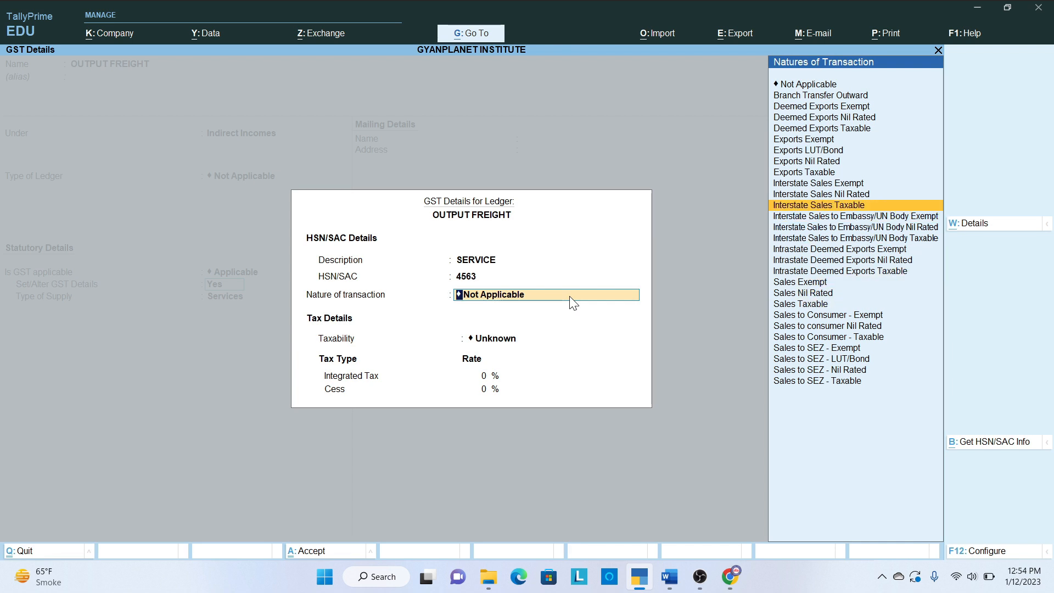
pyautogui.press('Return')
# Set OUTPUT FREIGHT's integrated tax rate to 18% and accept the GST details.
pyautogui.write('18')
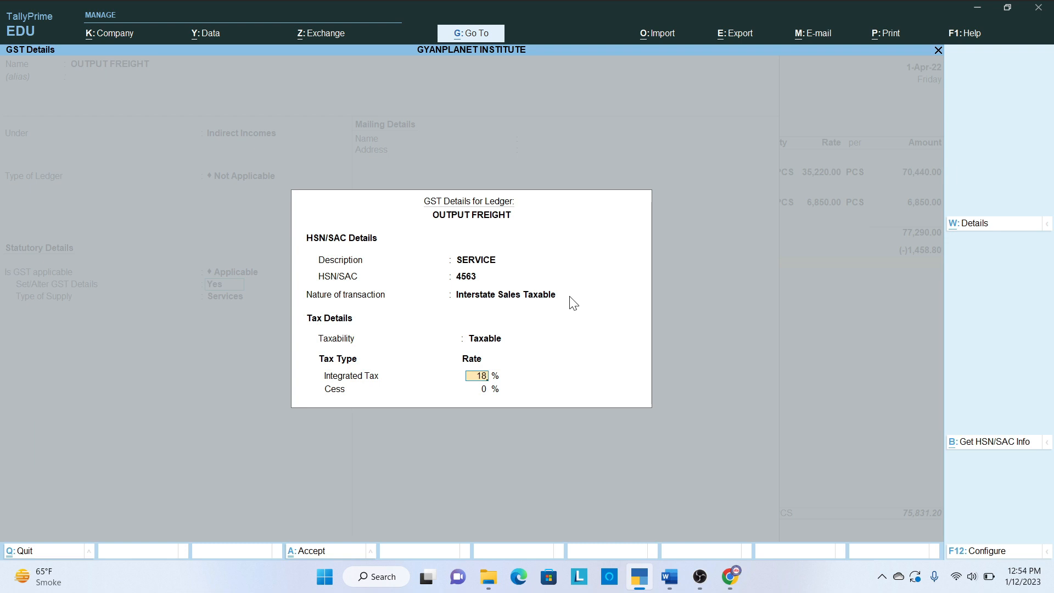
pyautogui.press('Return')
pyautogui.press('Return')
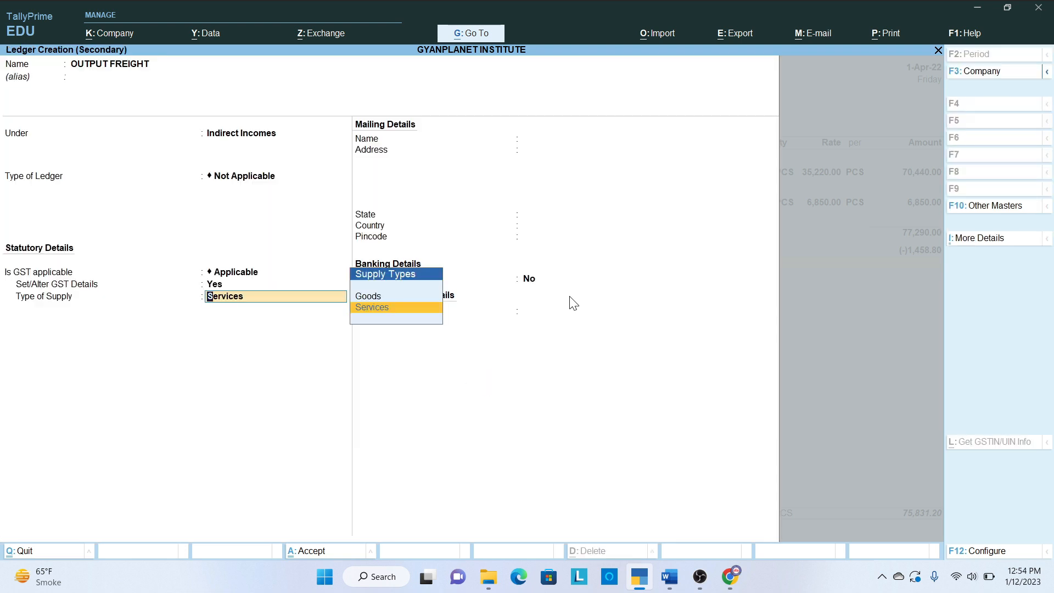
# Save the OUTPUT FREIGHT ledger with Services as the type of supply and enter 1,000 as the invoice's freight amount.
pyautogui.press('Return')
pyautogui.hotkey('ctrl', 'a')
pyautogui.press('Return')
pyautogui.write('1,000')
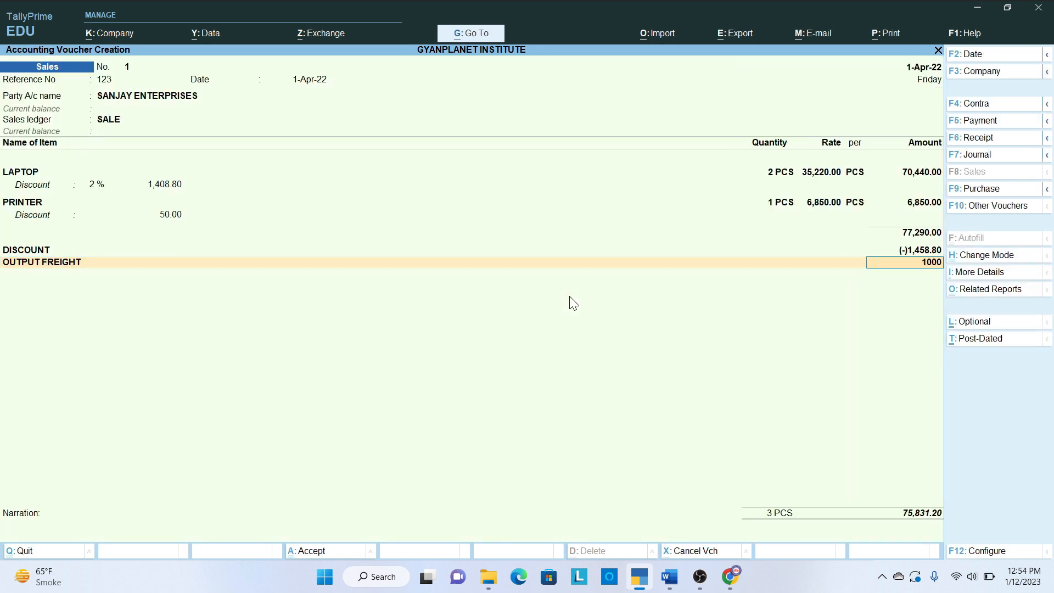
pyautogui.press('Return')
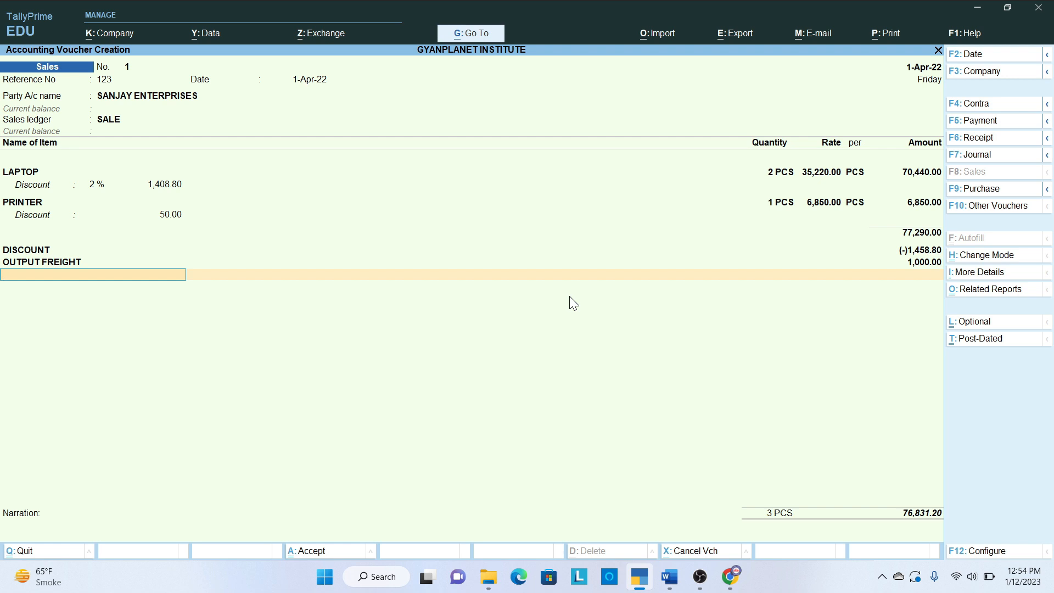
# Start a new ledger named OUTPUT IGST @ 18% under Duties & Taxes from the invoice's next ledger line.
pyautogui.hotkey('alt', 'c')
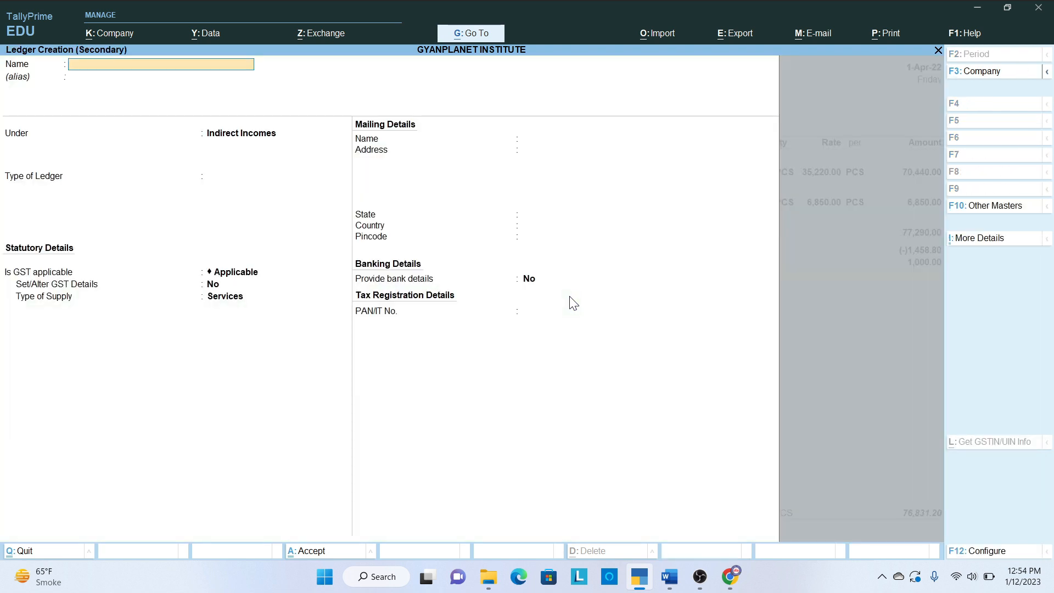
pyautogui.write('OUTP')
pyautogui.press('BackSpace')
pyautogui.write('PUT IGST @ 18%')
pyautogui.press('Return')
pyautogui.write('D')
pyautogui.press('Down')
pyautogui.press('Down')
pyautogui.press('Down')
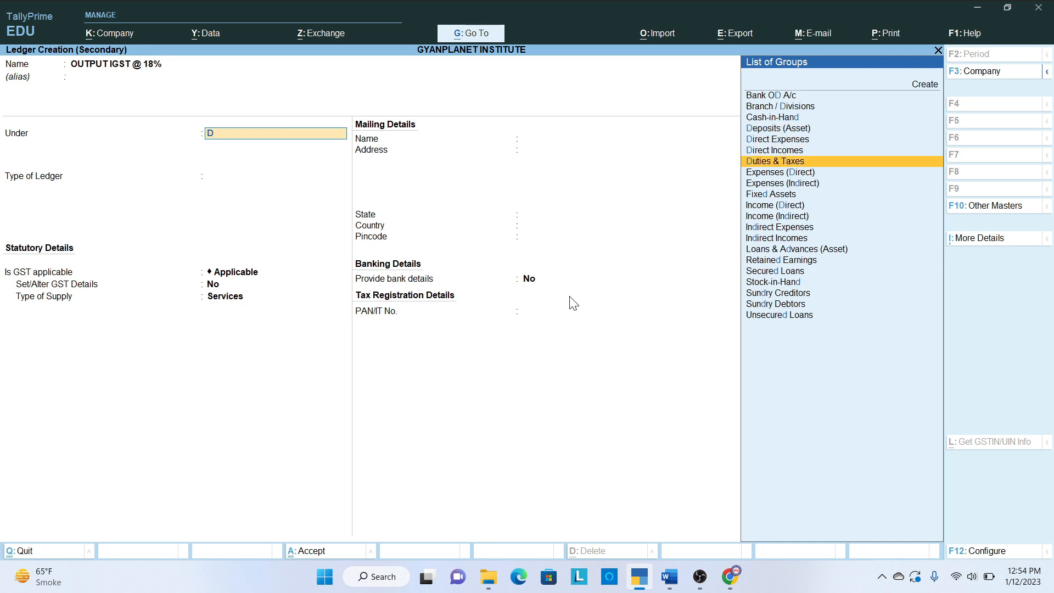
pyautogui.press('Return')
# Set OUTPUT IGST @ 18%'s type of duty to GST and its tax type to Integrated Tax.
pyautogui.press('Up')
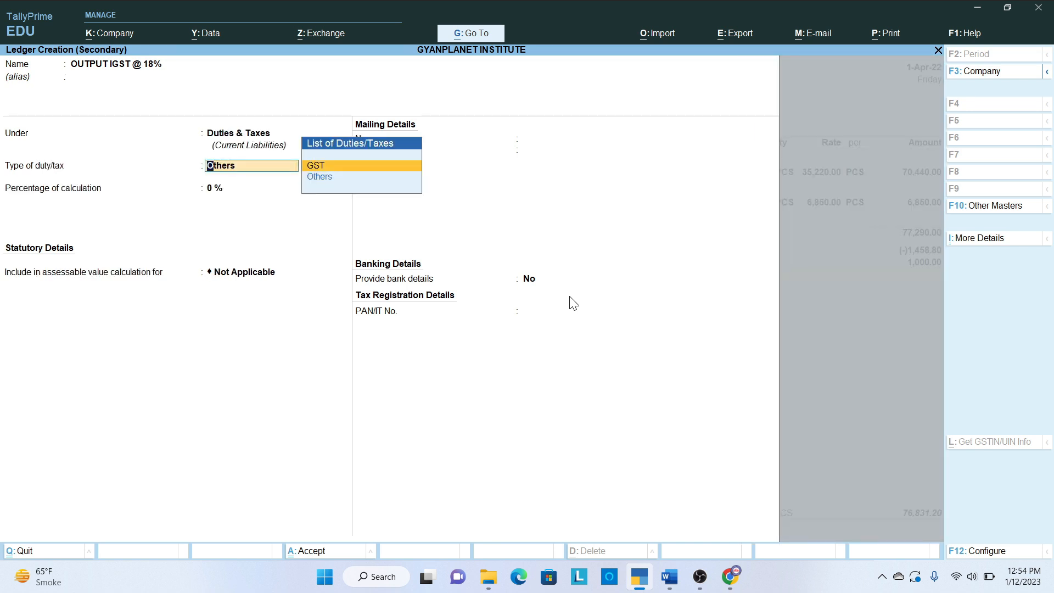
pyautogui.press('Return')
pyautogui.press('Down')
pyautogui.press('Down')
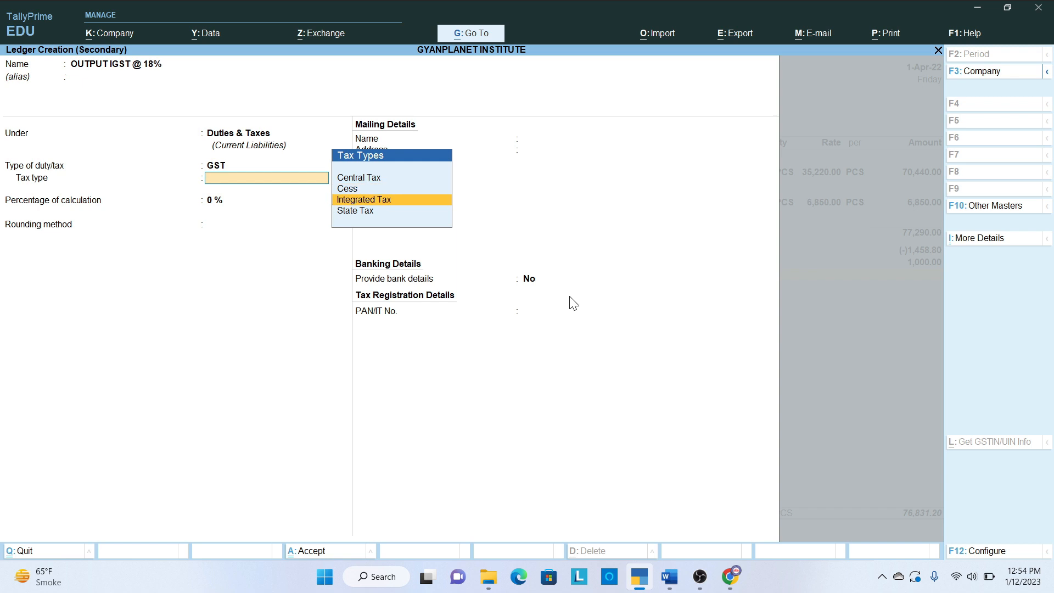
pyautogui.press('Return')
# Set the IGST ledger's percentage of calculation to 18% with no rounding method, save it and accept its line on the invoice.
pyautogui.write('18')
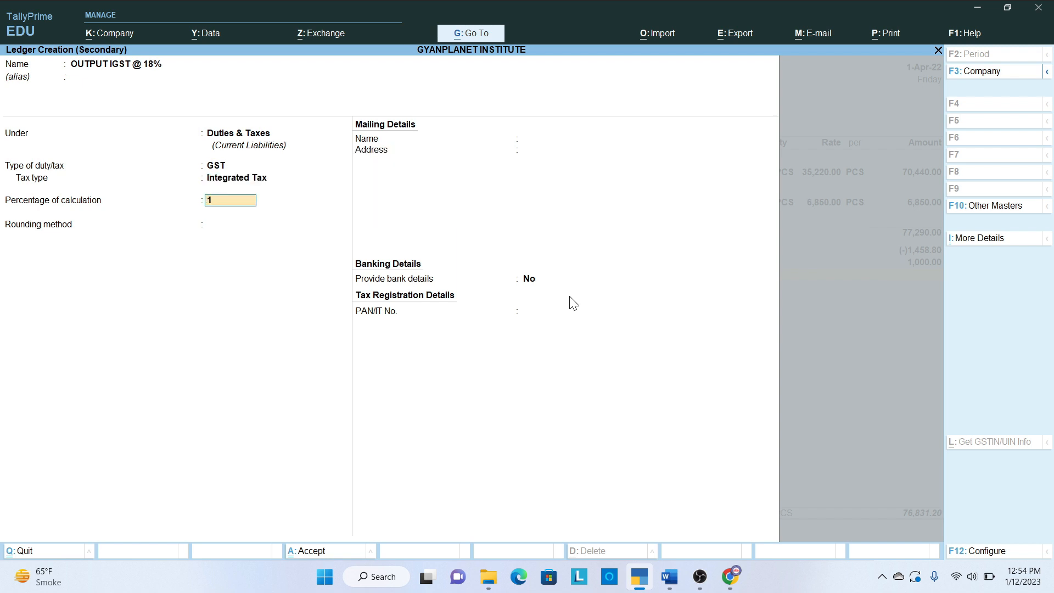
pyautogui.press('Return')
pyautogui.press('Return')
pyautogui.press('Return')
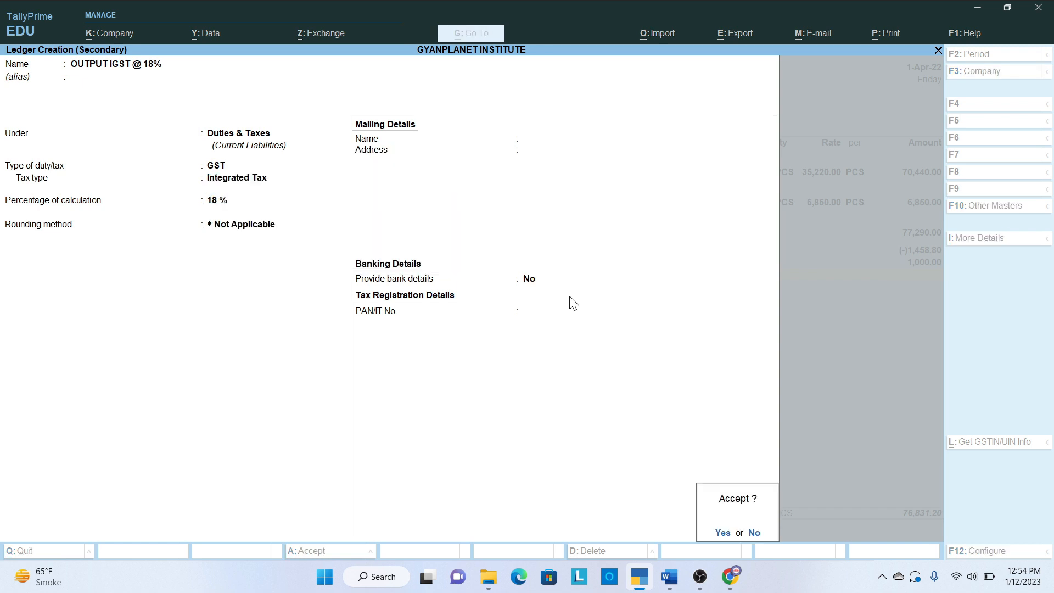
pyautogui.press('Return')
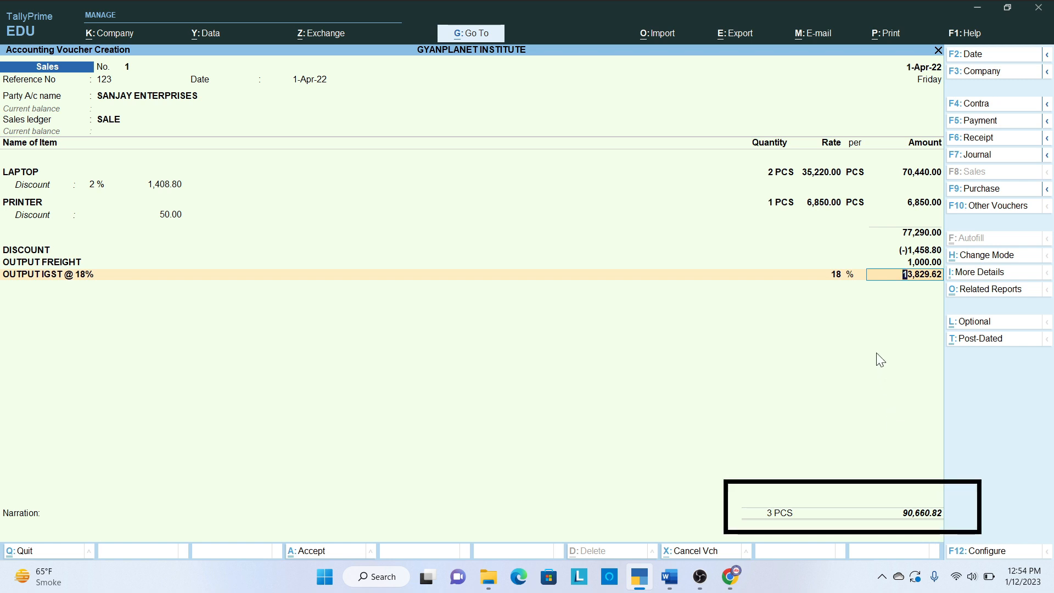
pyautogui.press('Return')
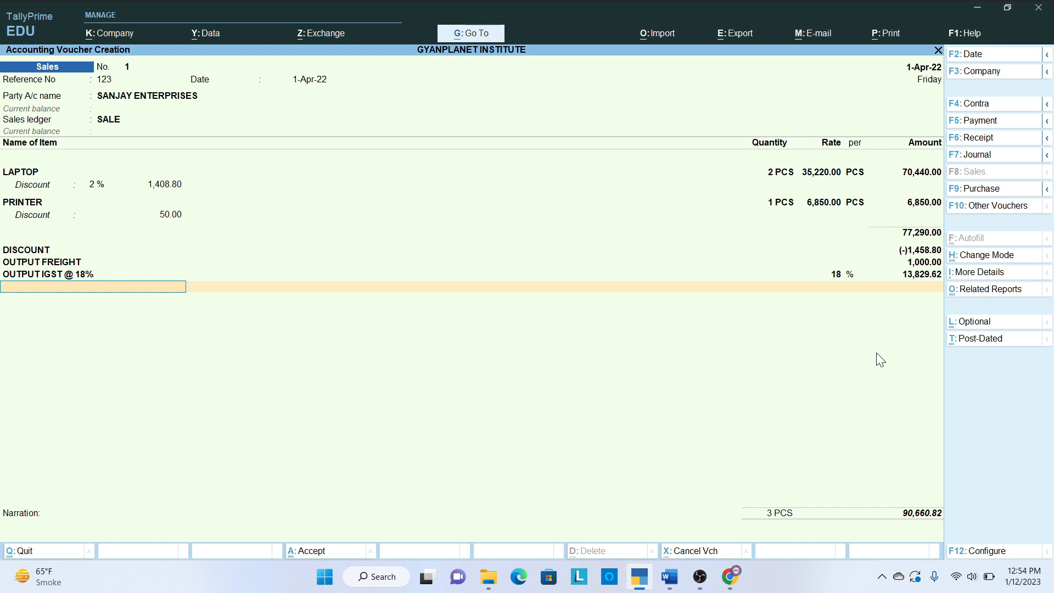
# Start a new ledger named ROUND OFF under Indirect Expenses from the invoice's next ledger line.
pyautogui.hotkey('alt', 'c')
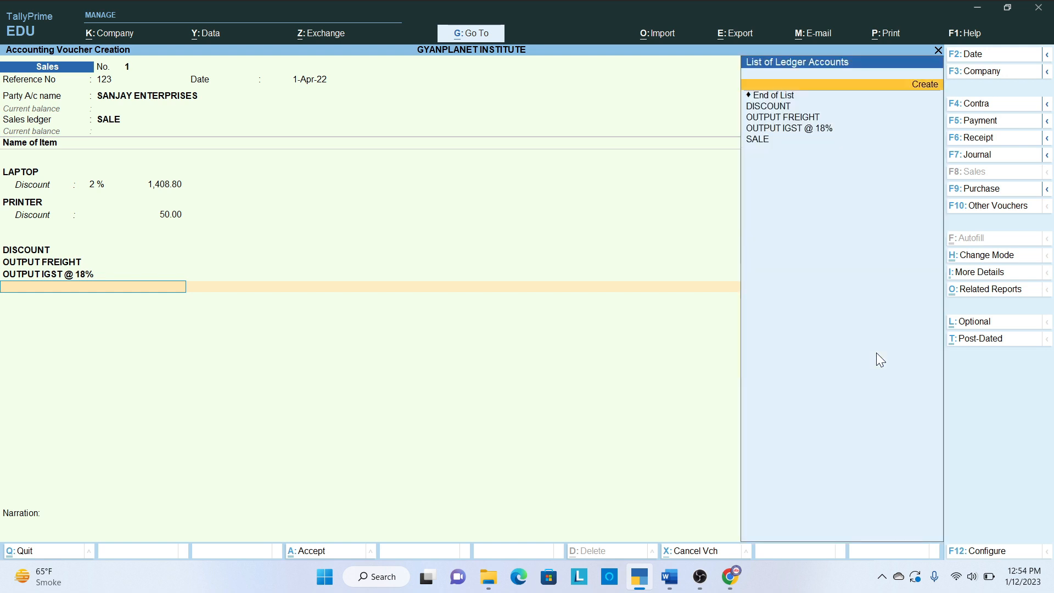
pyautogui.write('ROUNF')
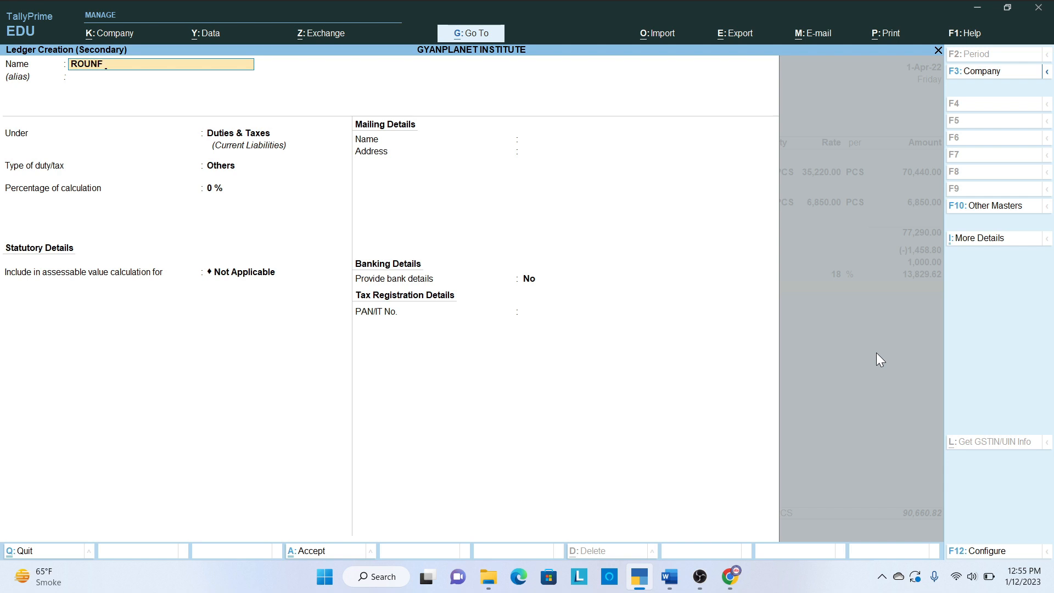
pyautogui.write(' OFF')
pyautogui.press('Return')
pyautogui.press('BackSpace')
pyautogui.write('INDIRE')
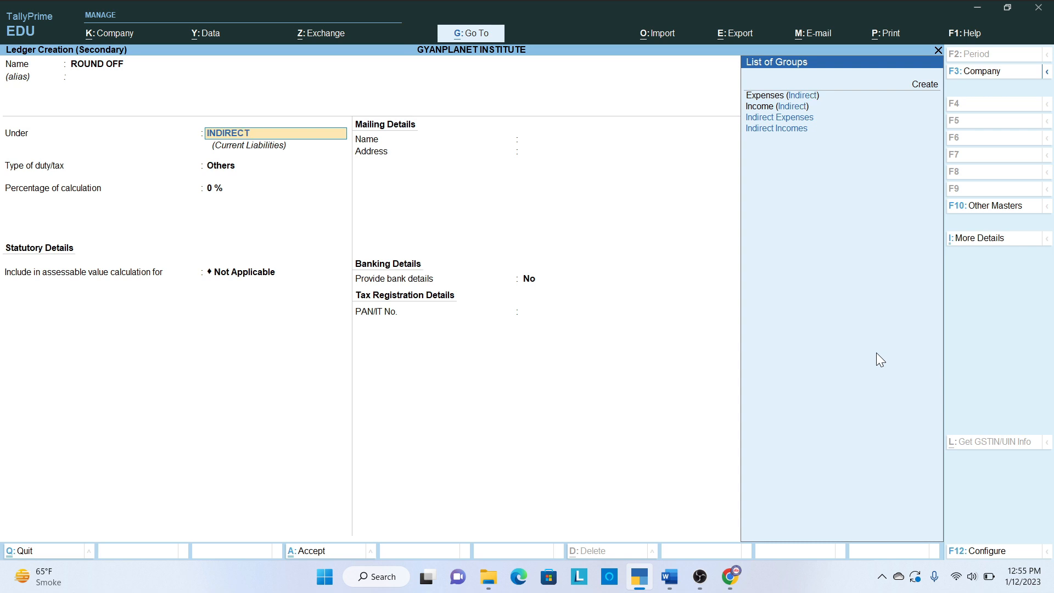
pyautogui.write('CT')
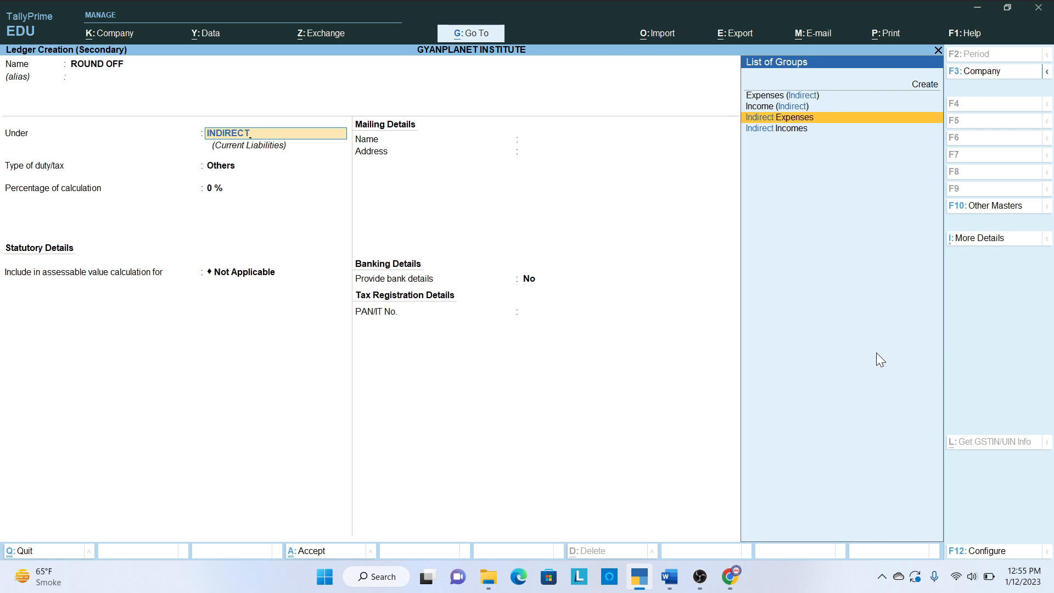
pyautogui.press('Return')
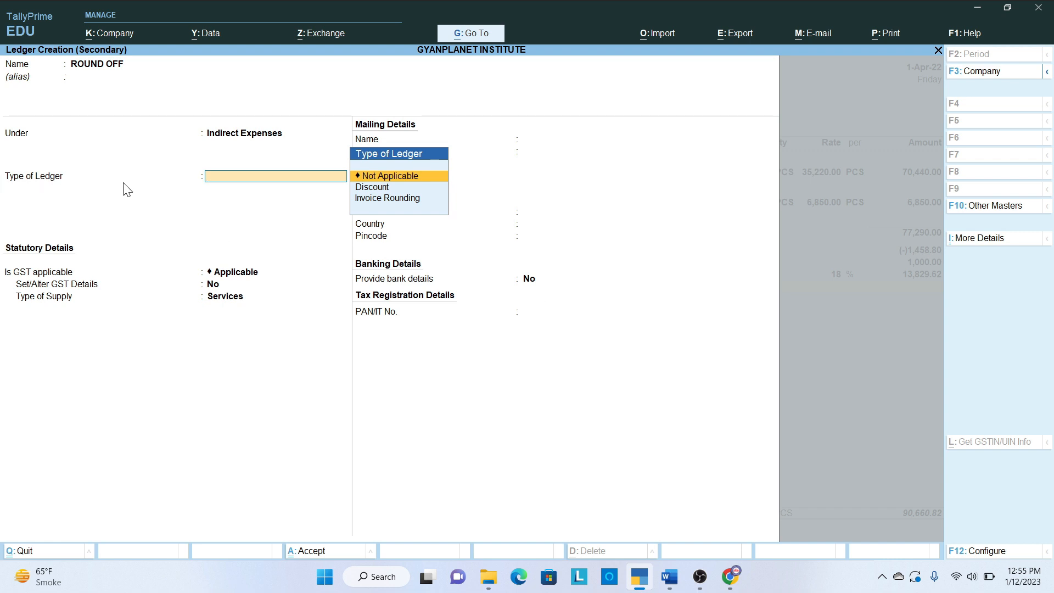
# Make ROUND OFF an Invoice Rounding ledger with Normal Rounding and a rounding limit of 1, and save it.
pyautogui.press('Down')
pyautogui.press('Down')
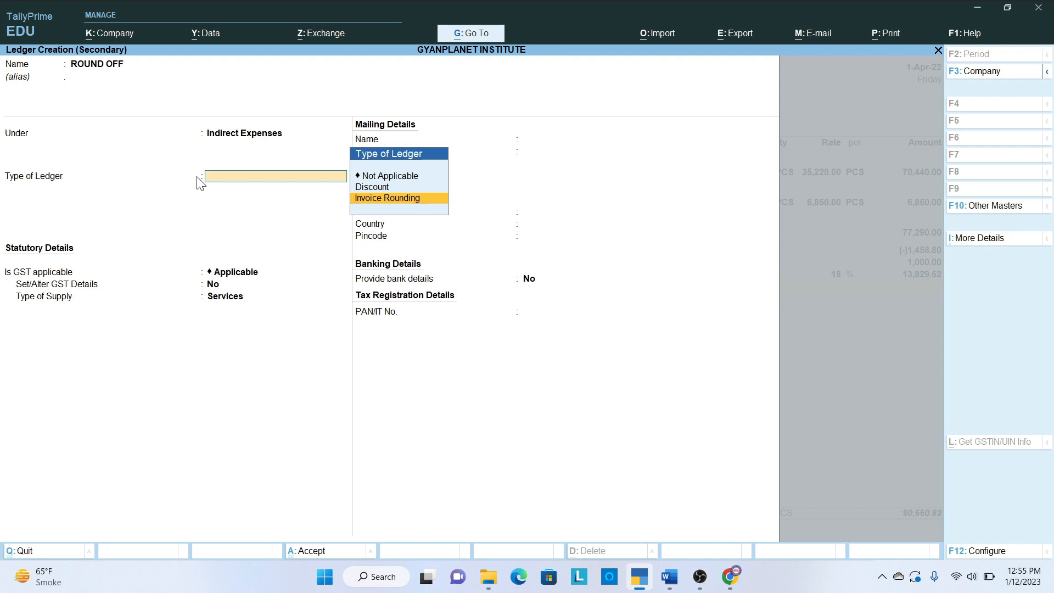
pyautogui.press('Return')
pyautogui.press('Return')
pyautogui.press('Return')
pyautogui.press('Return')
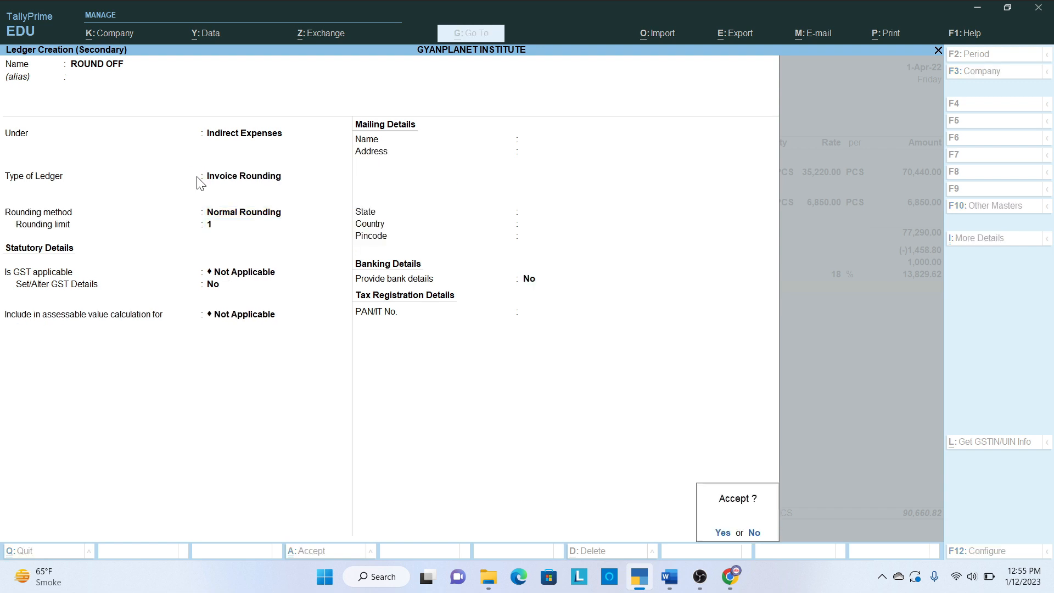
pyautogui.press('Return')
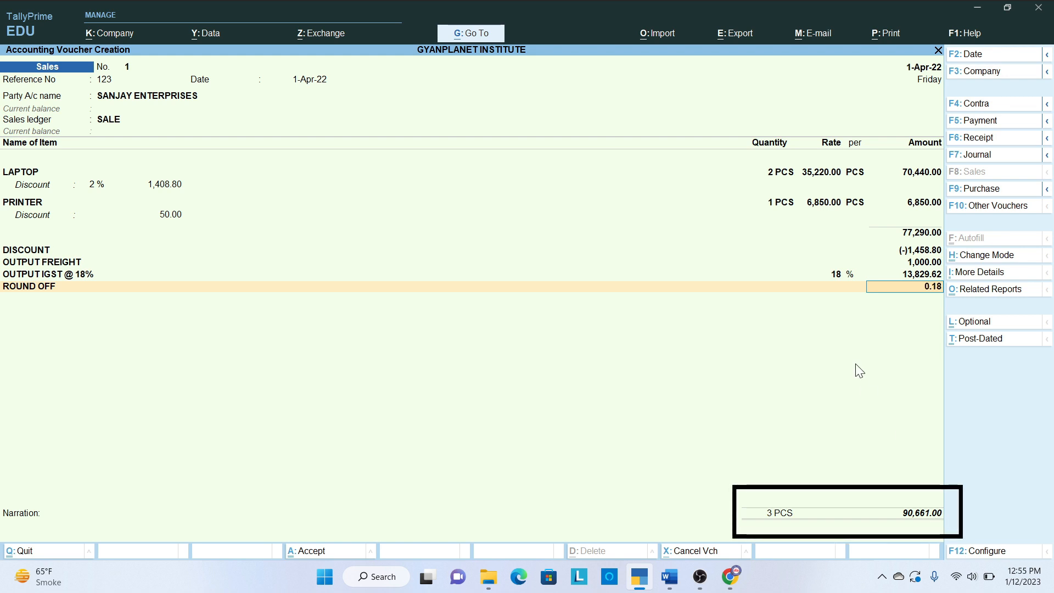
# Accept the round-off line, record the party's bill as New Ref and save the sales voucher.
pyautogui.press('Return')
pyautogui.press('Return')
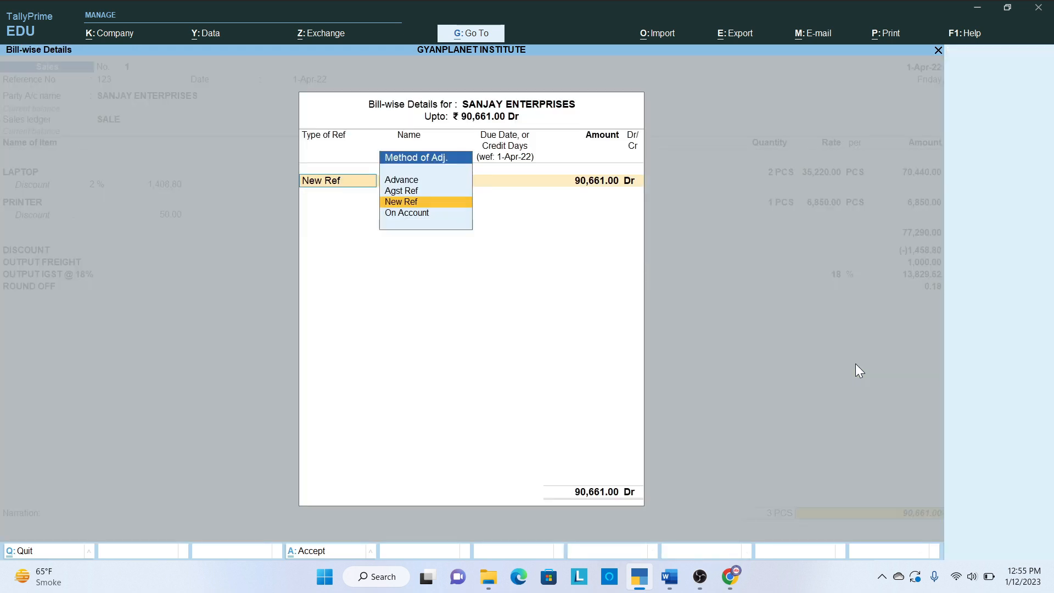
pyautogui.press('Return')
pyautogui.press('Return')
pyautogui.press('Return')
pyautogui.press('Return')
pyautogui.press('Return')
pyautogui.press('Return')
pyautogui.press('Return')
# Reopen the saved sales invoice and check its print settings, leaving them without printing.
pyautogui.press('pageup')
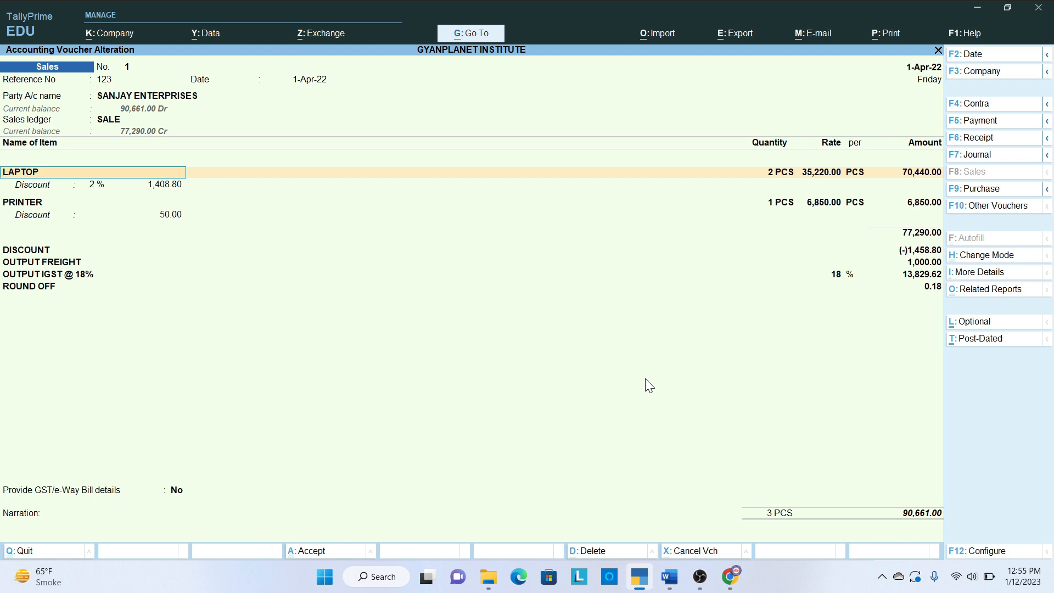
pyautogui.hotkey('ctrl', 'p')
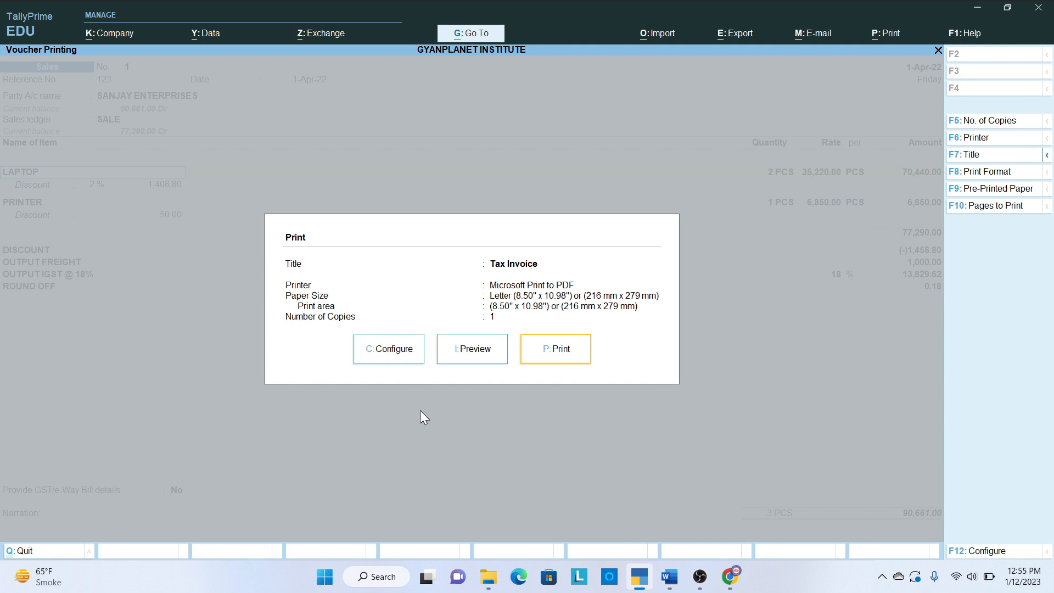
pyautogui.press('Escape')
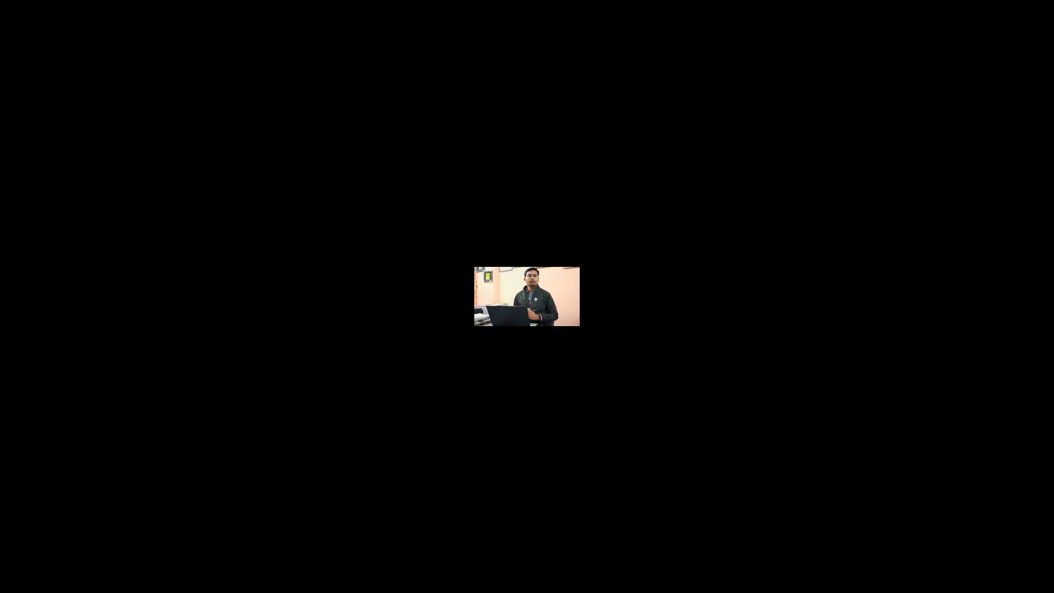